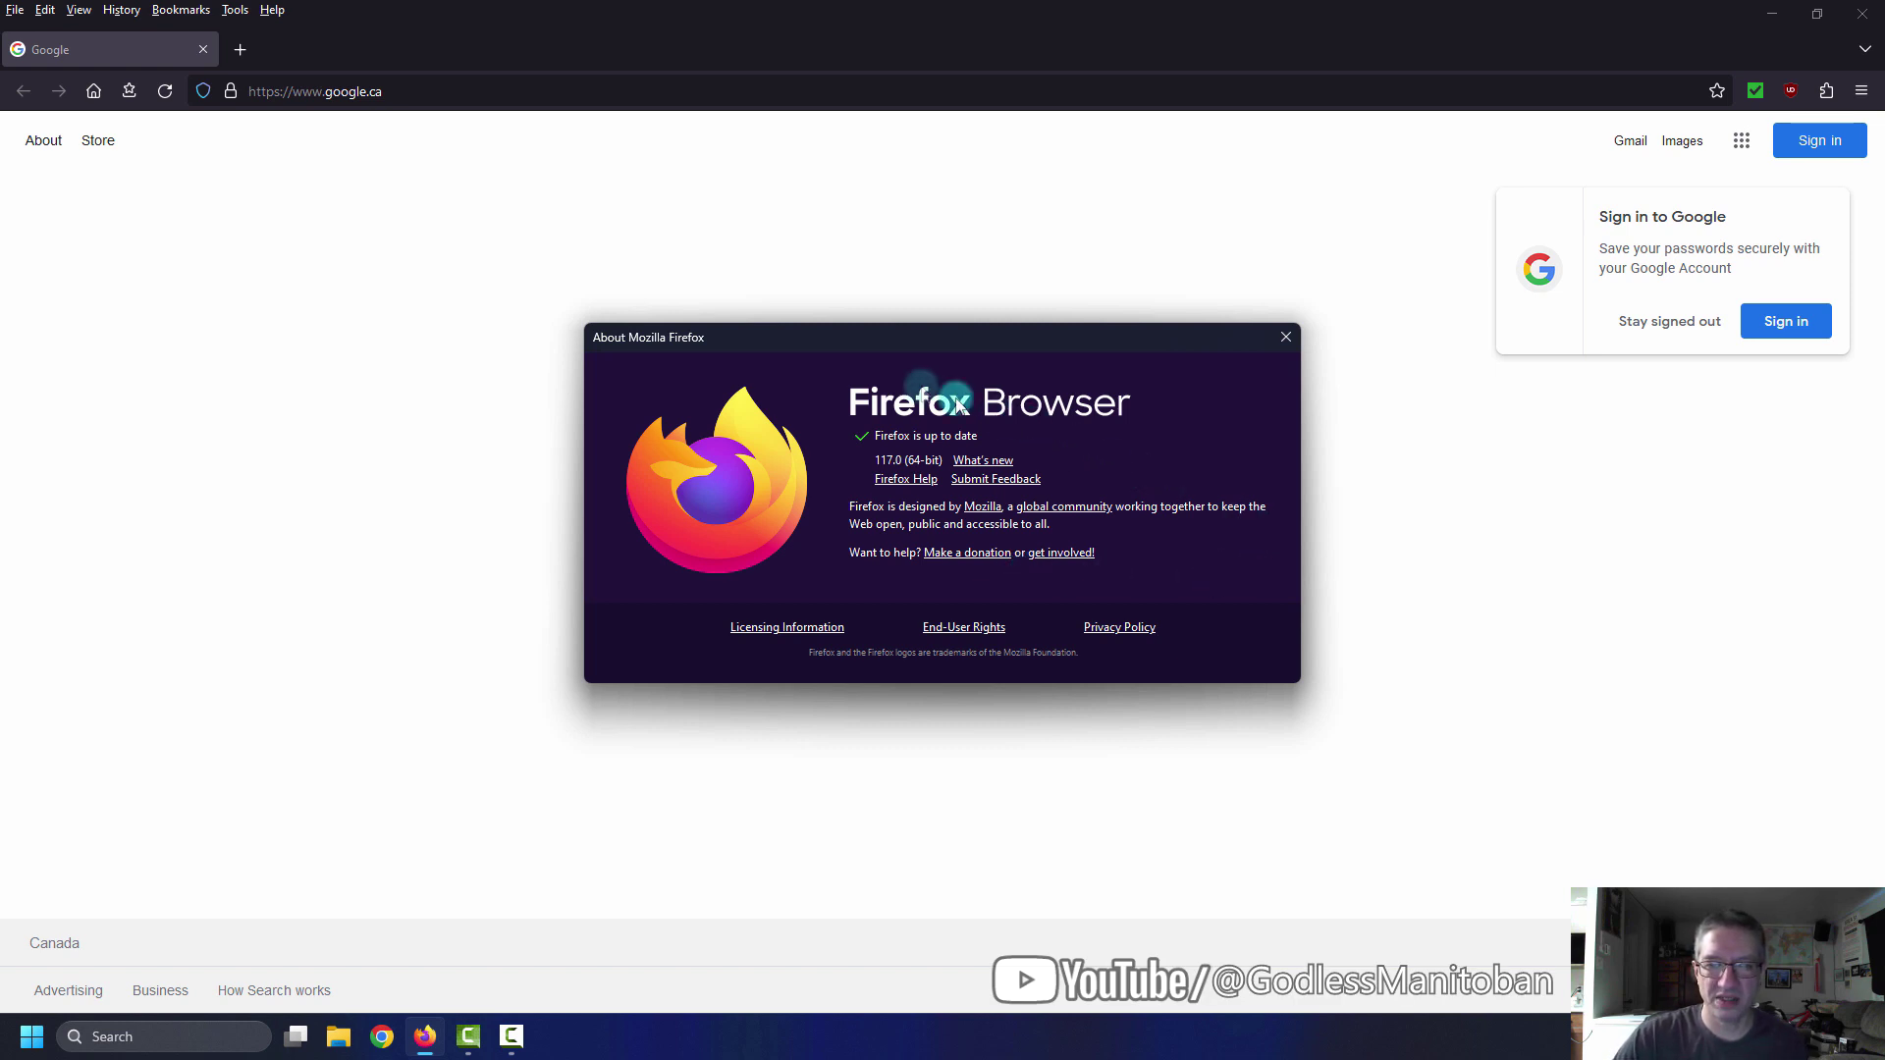
Dismiss the About Firefox window and bring up the browser Settings from the main menu
{"action": "left_click", "coordinate": [1286, 338]}
{"action": "left_click", "coordinate": [1860, 91]}
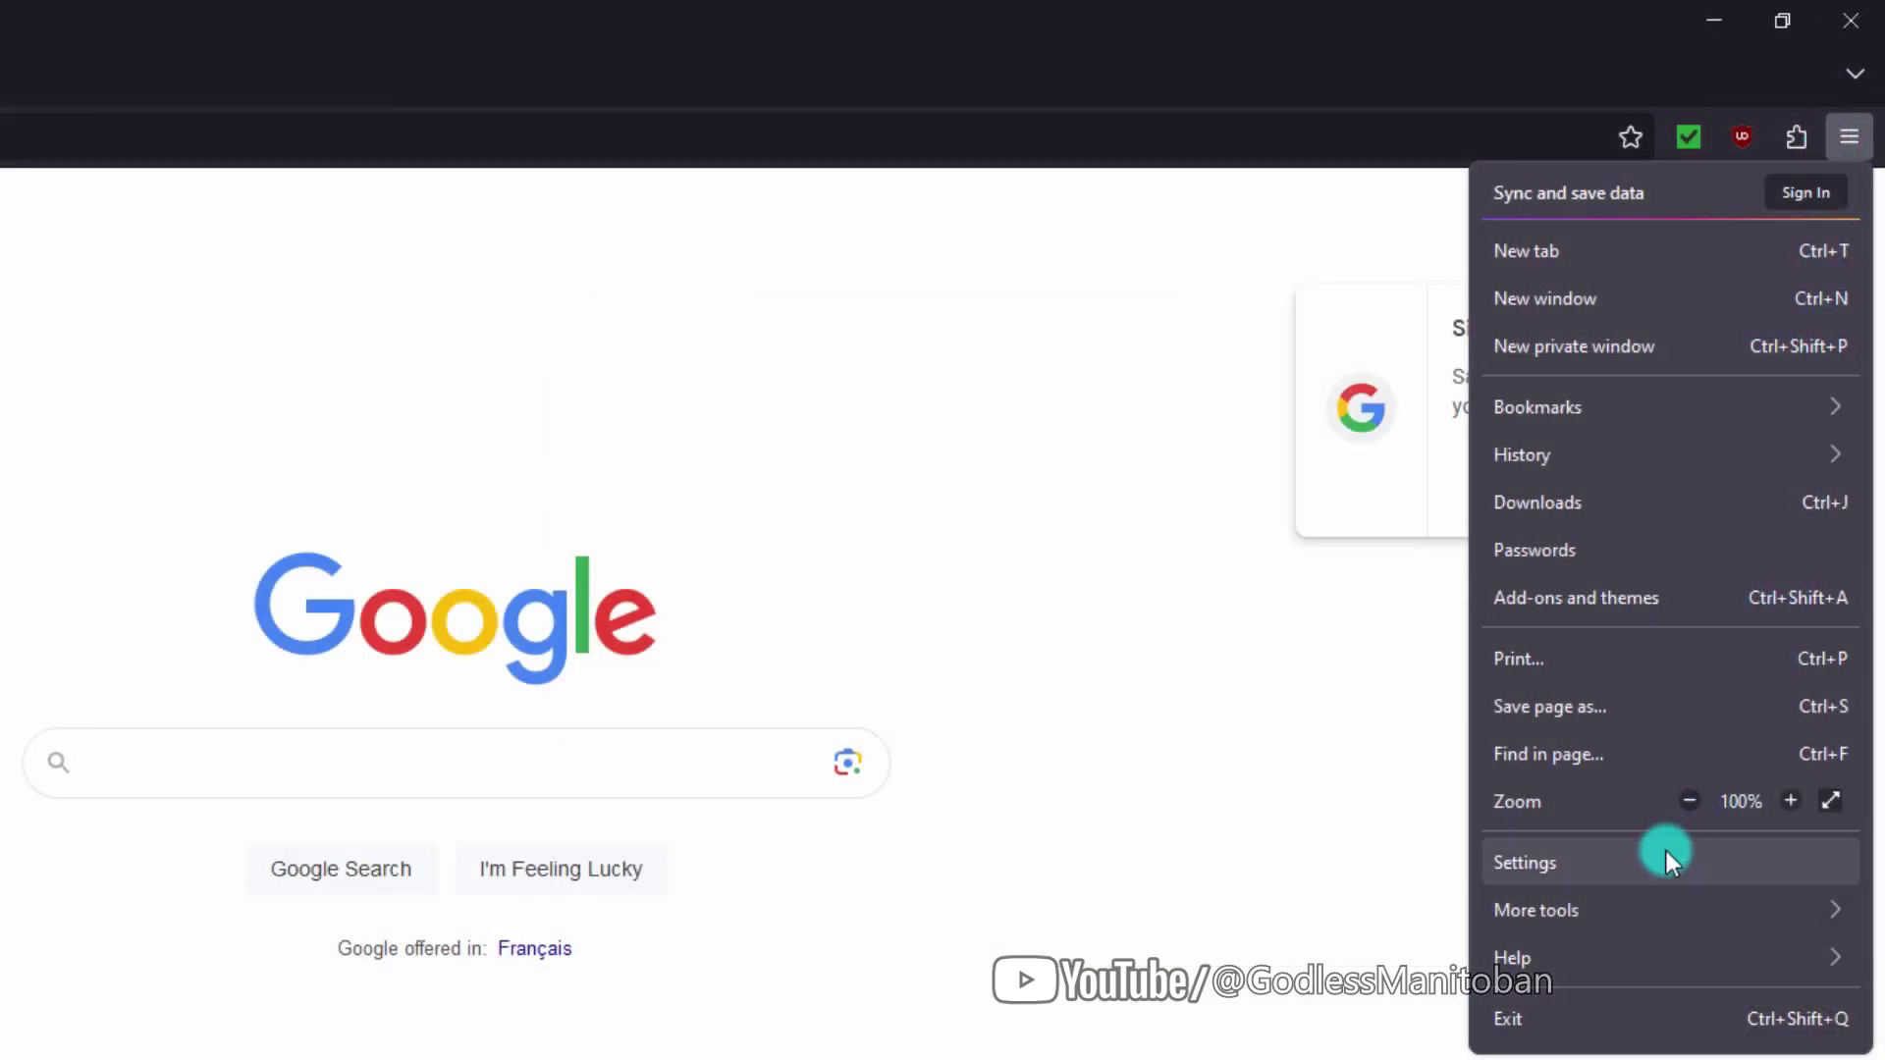
{"action": "left_click", "coordinate": [1659, 858]}
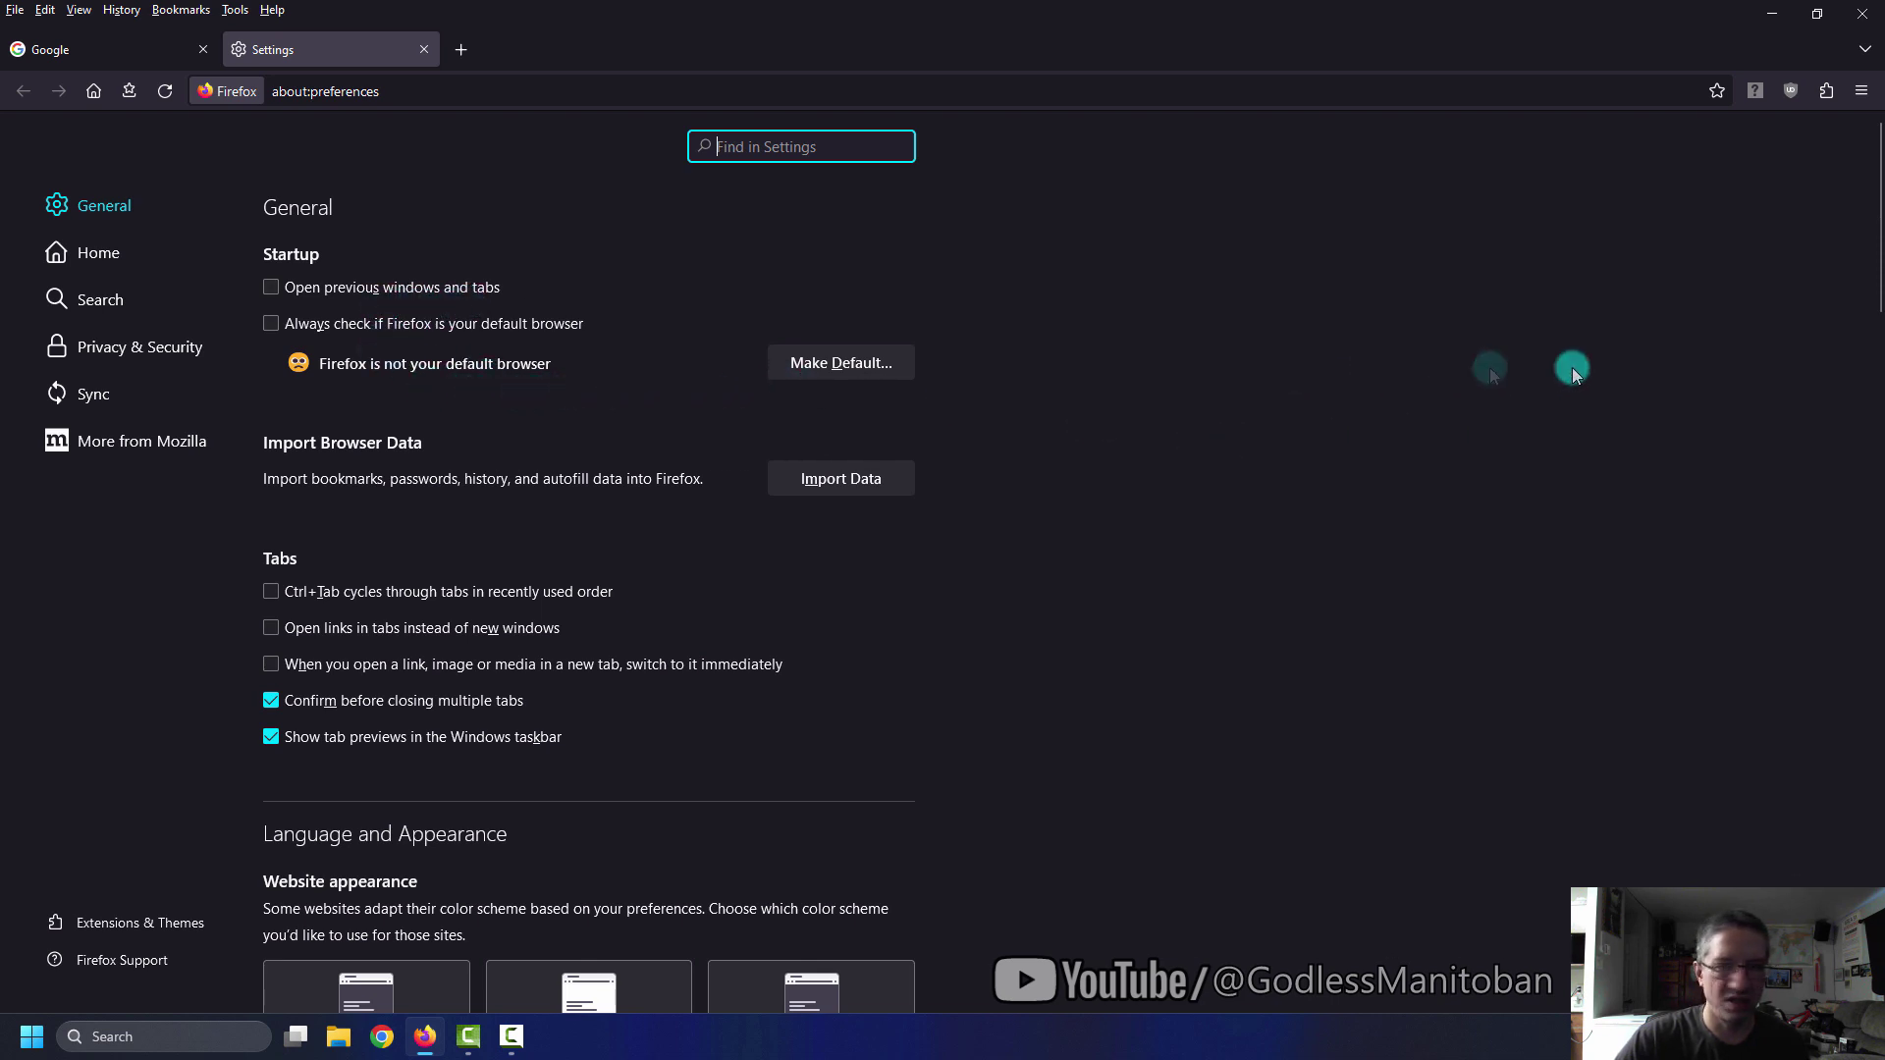
{"action": "left_click_drag", "start_coordinate": [1875, 270], "coordinate": [1874, 342]}
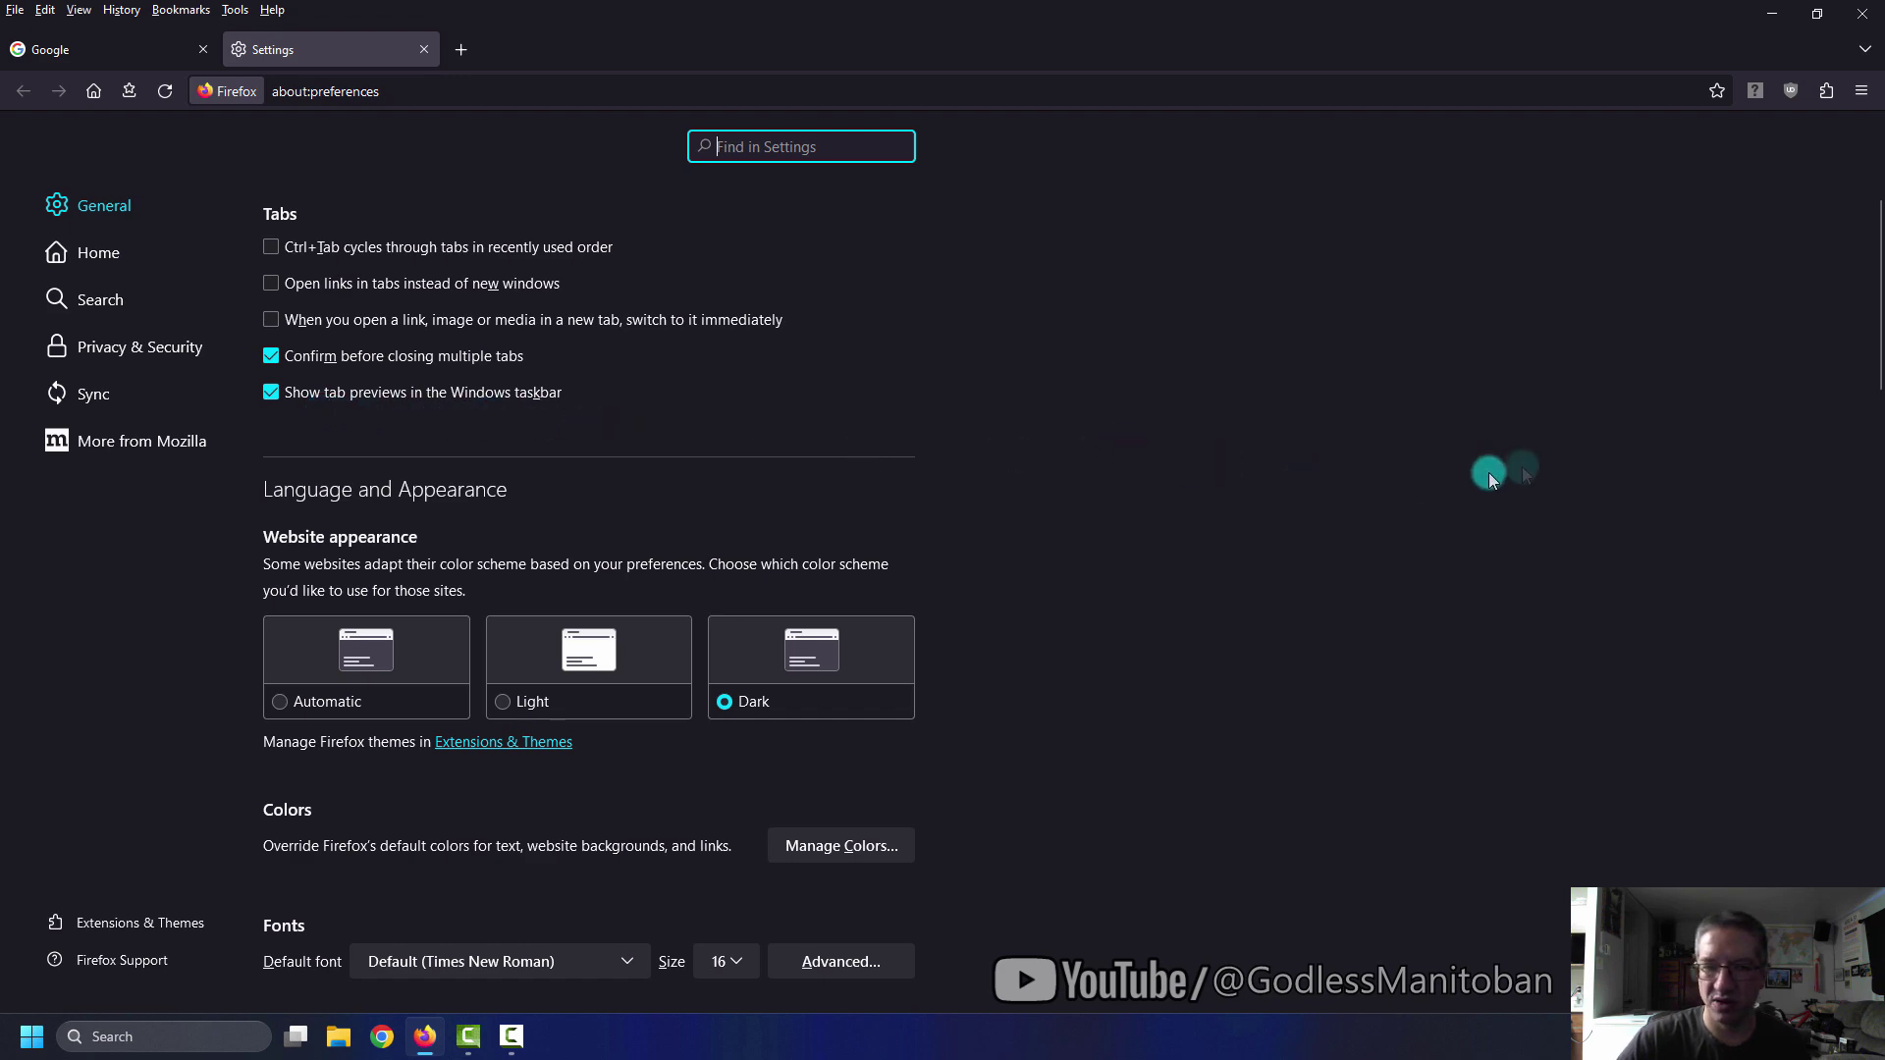
{"action": "left_click_drag", "start_coordinate": [1877, 355], "coordinate": [1878, 428]}
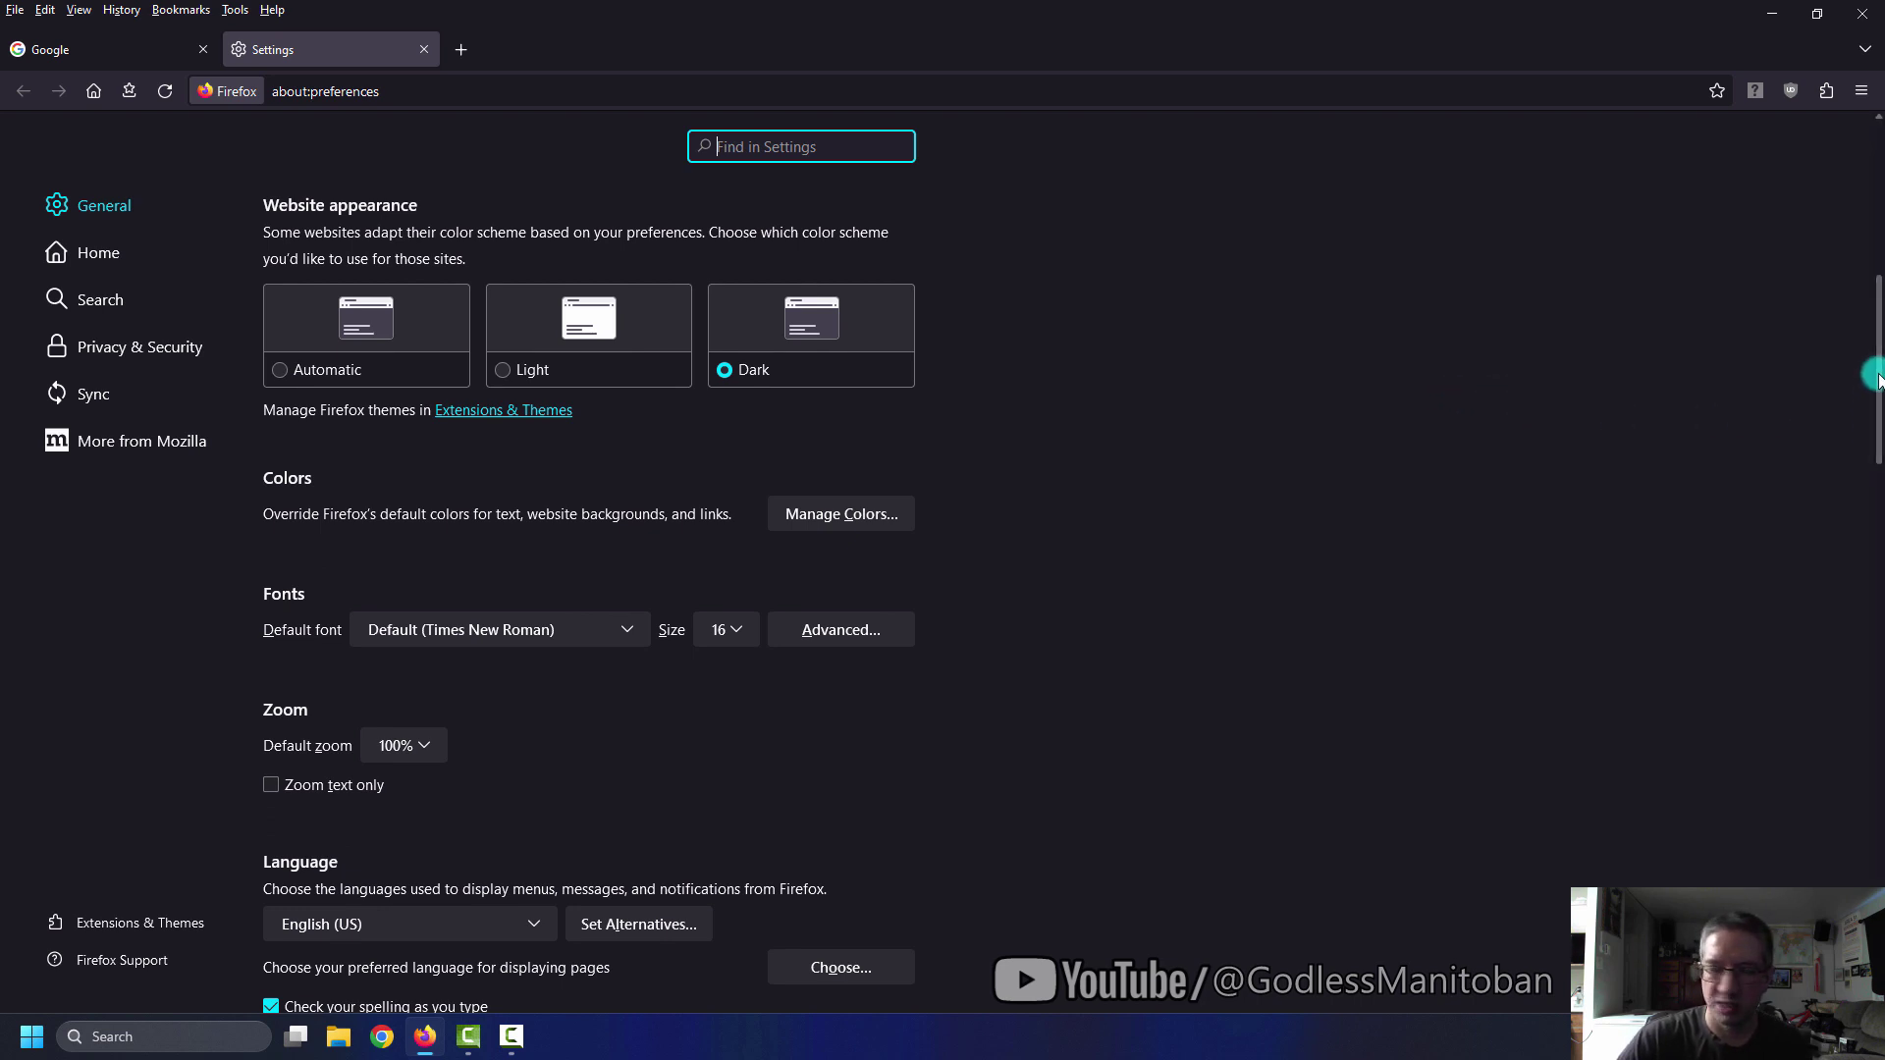
{"action": "left_click_drag", "start_coordinate": [1880, 379], "coordinate": [1871, 433]}
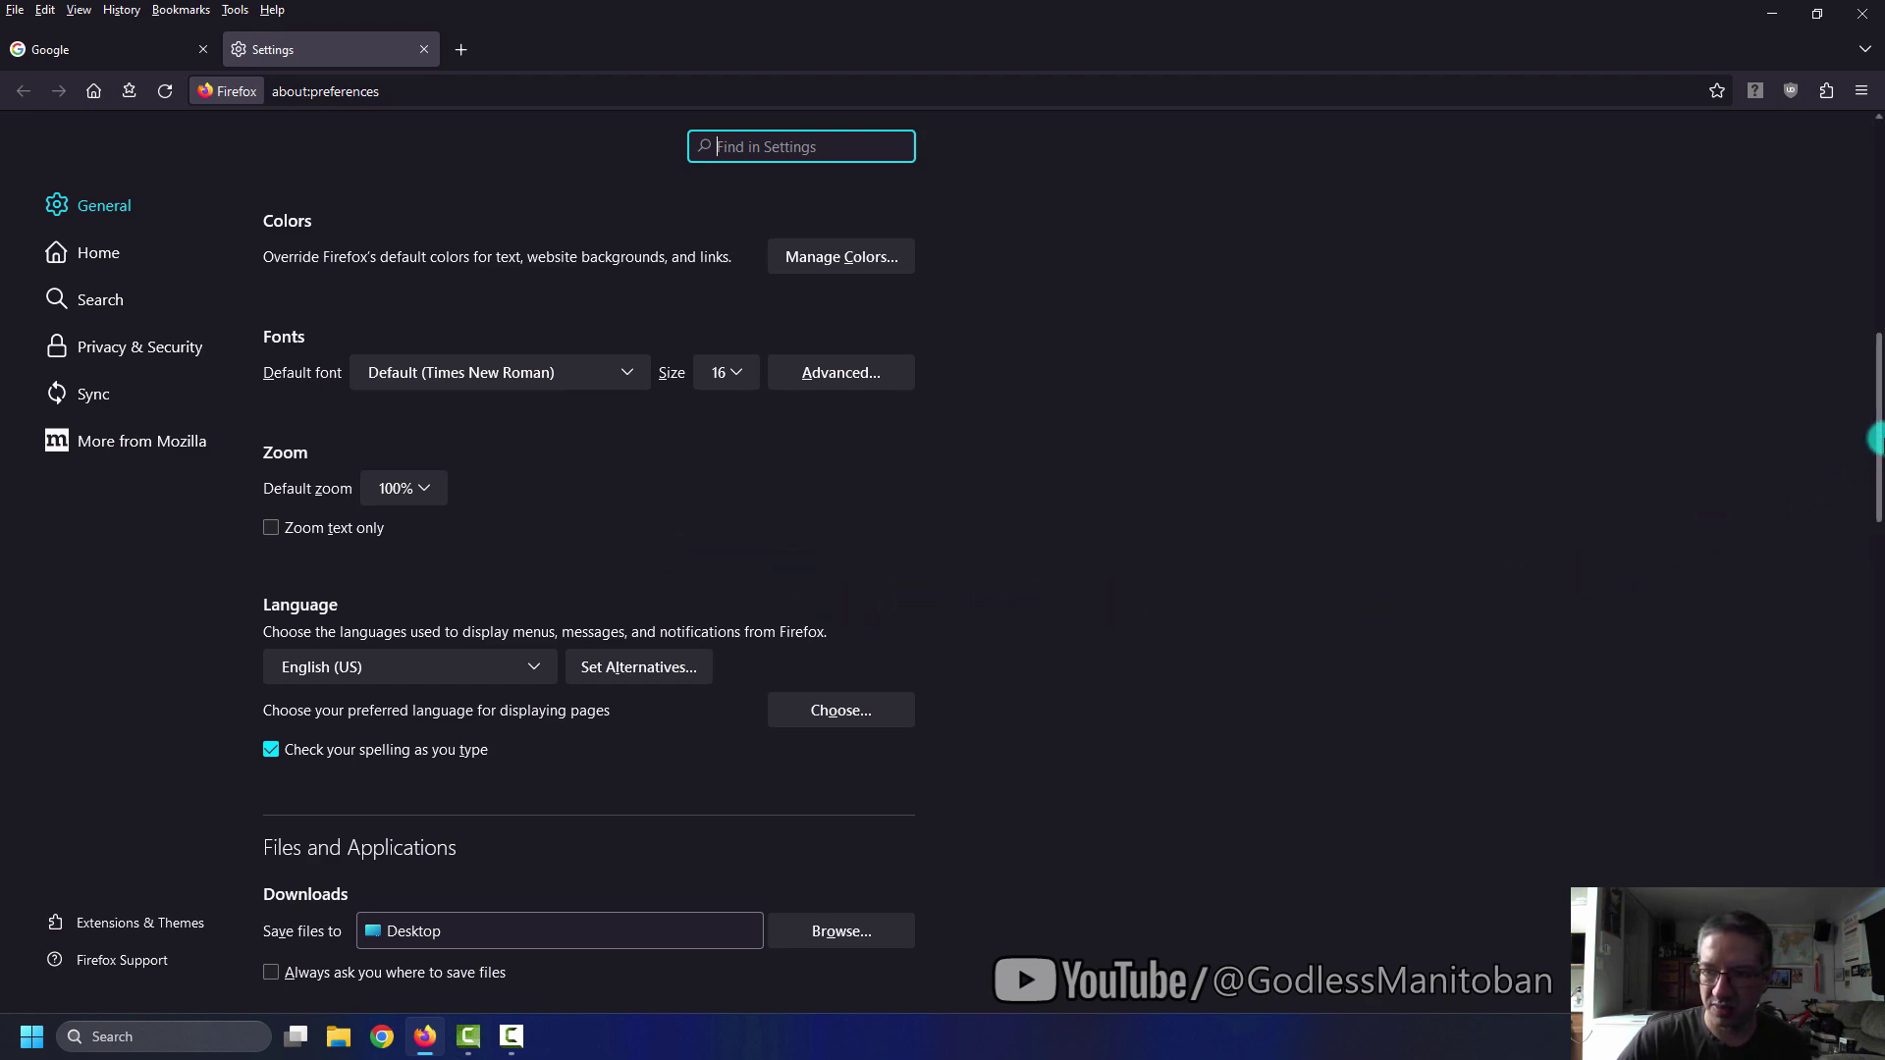
{"action": "left_click_drag", "start_coordinate": [1876, 438], "coordinate": [1787, 529]}
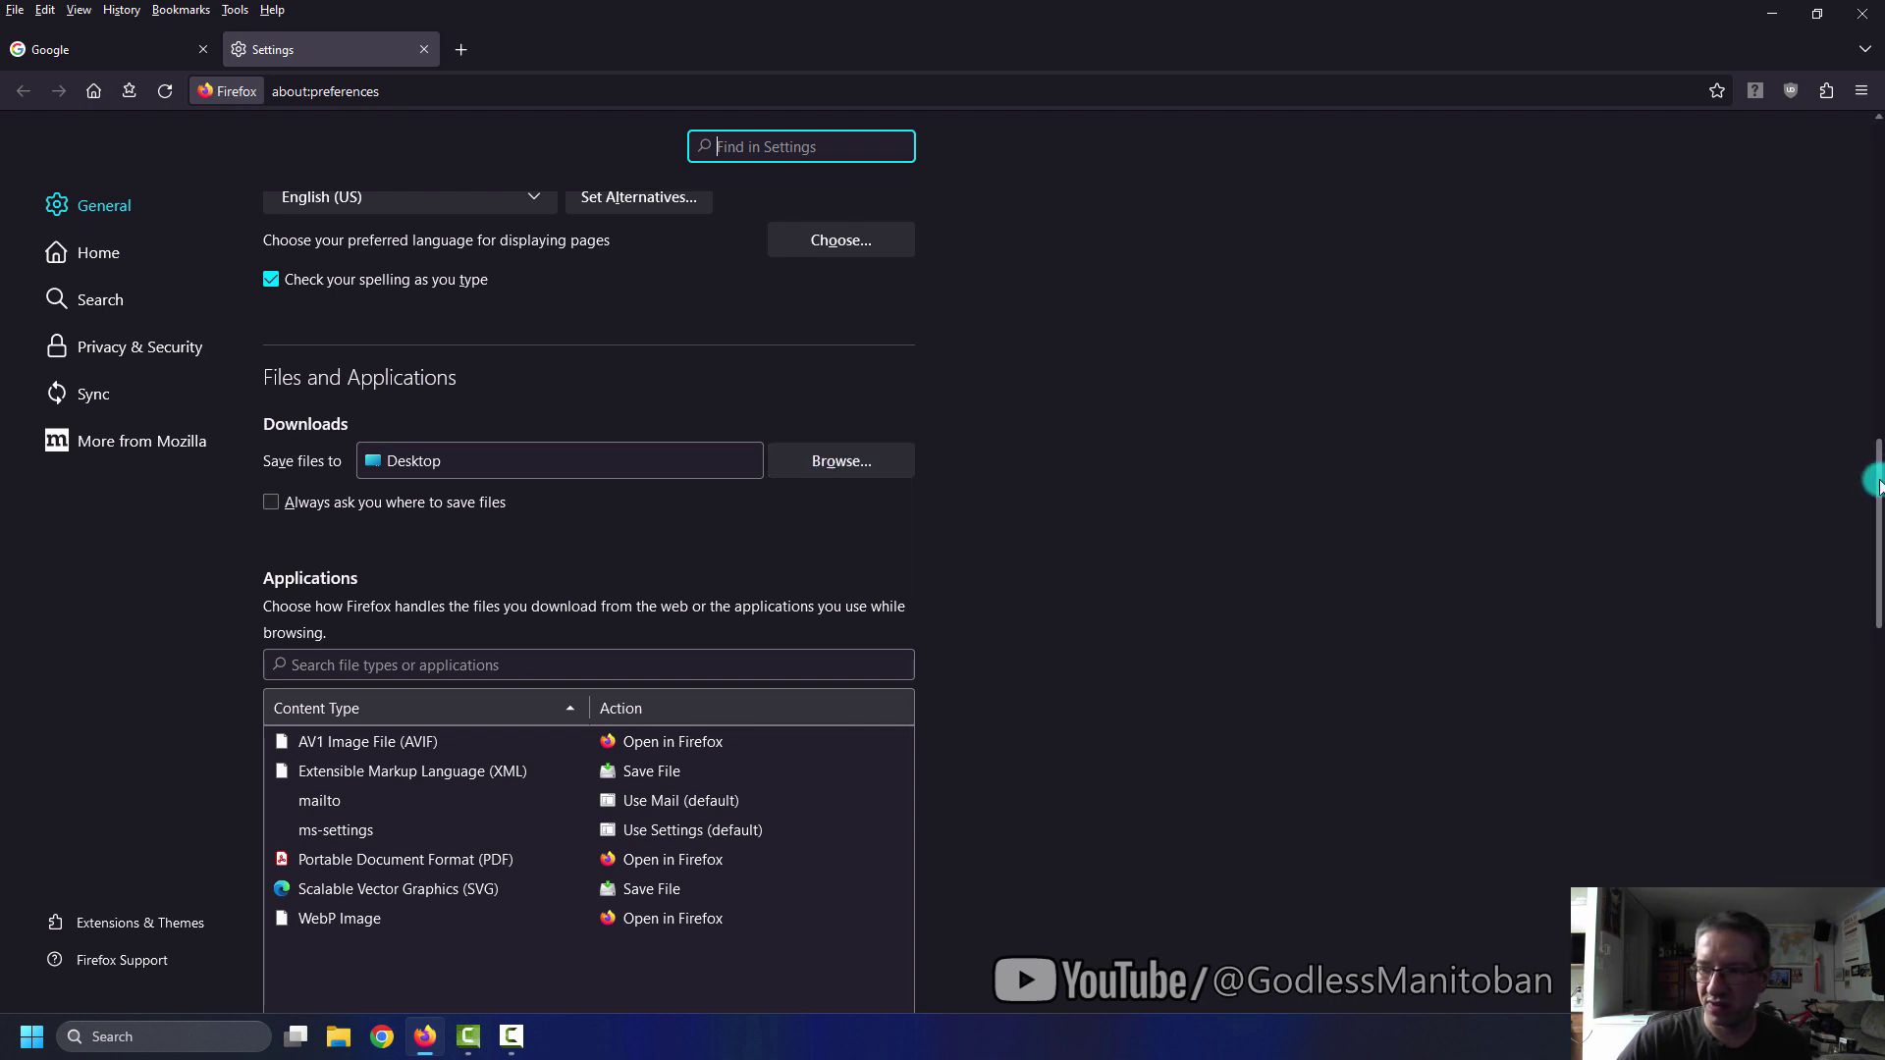
{"action": "left_click_drag", "start_coordinate": [1874, 487], "coordinate": [1876, 562]}
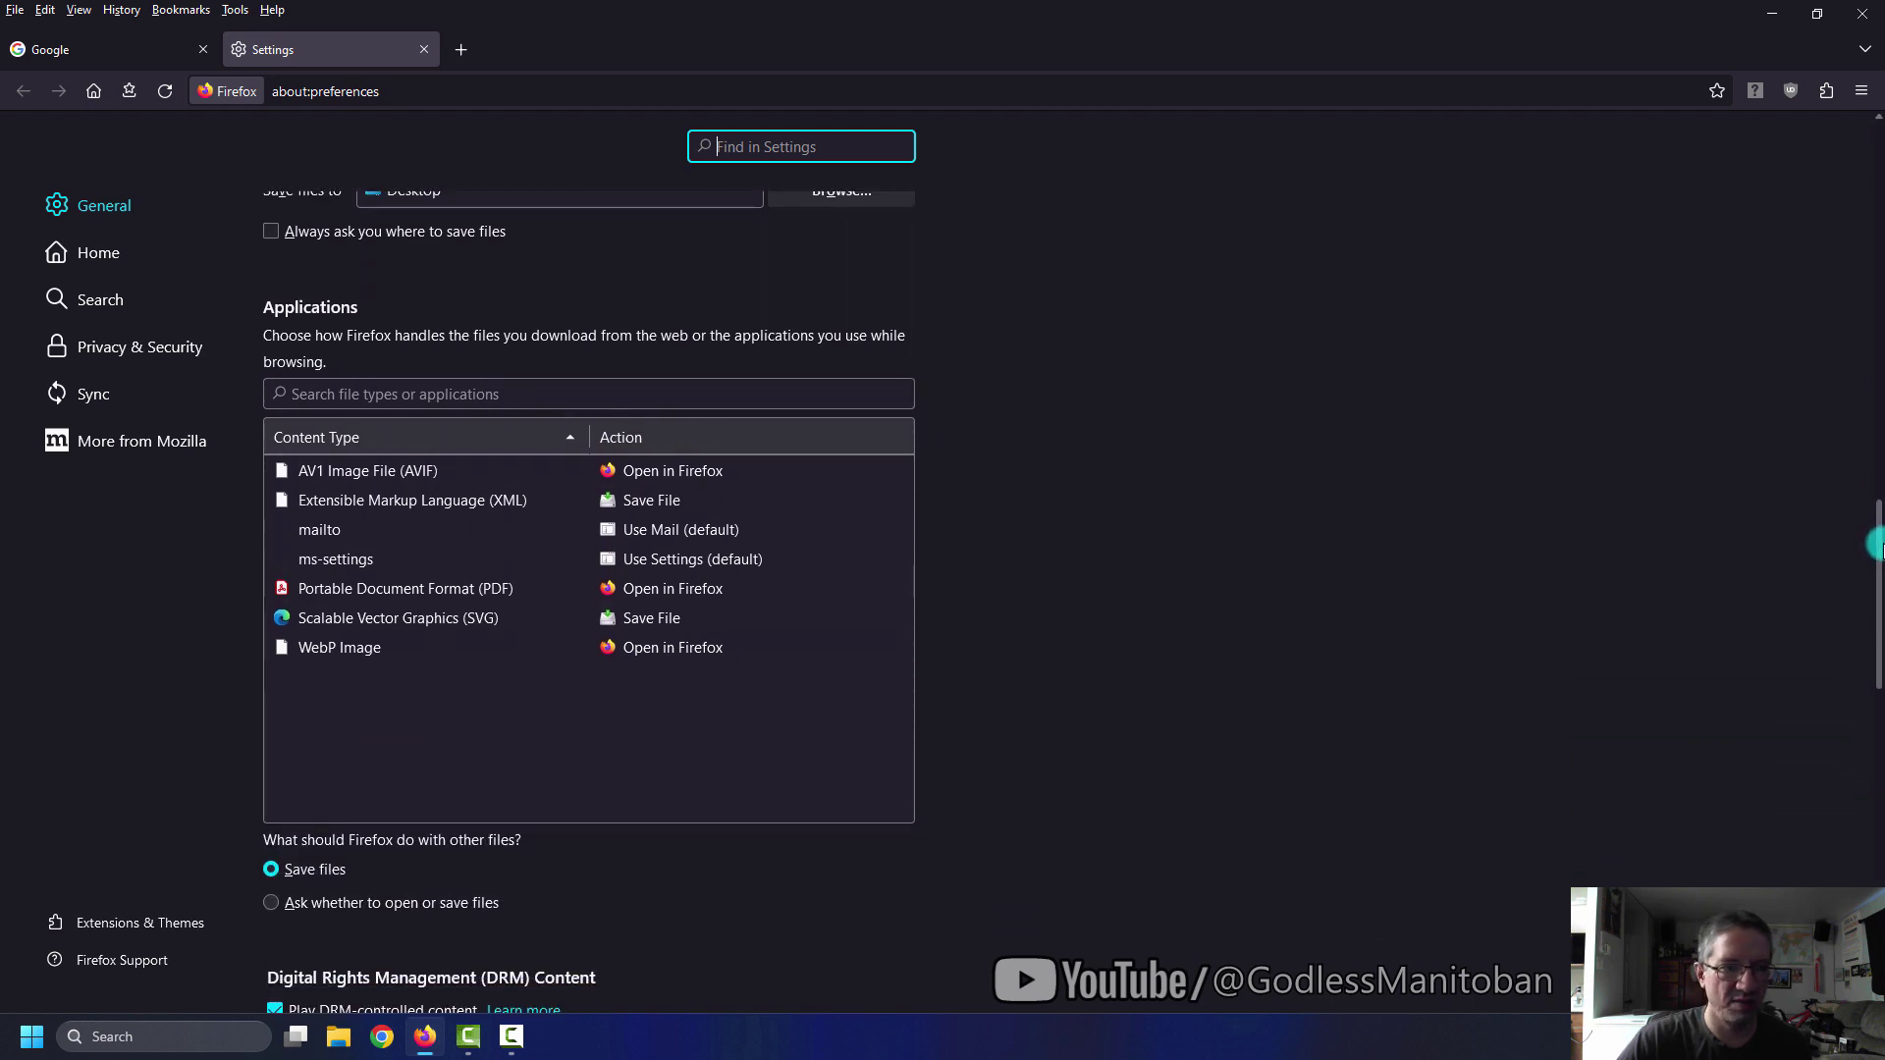
{"action": "left_click_drag", "start_coordinate": [1875, 562], "coordinate": [1875, 637]}
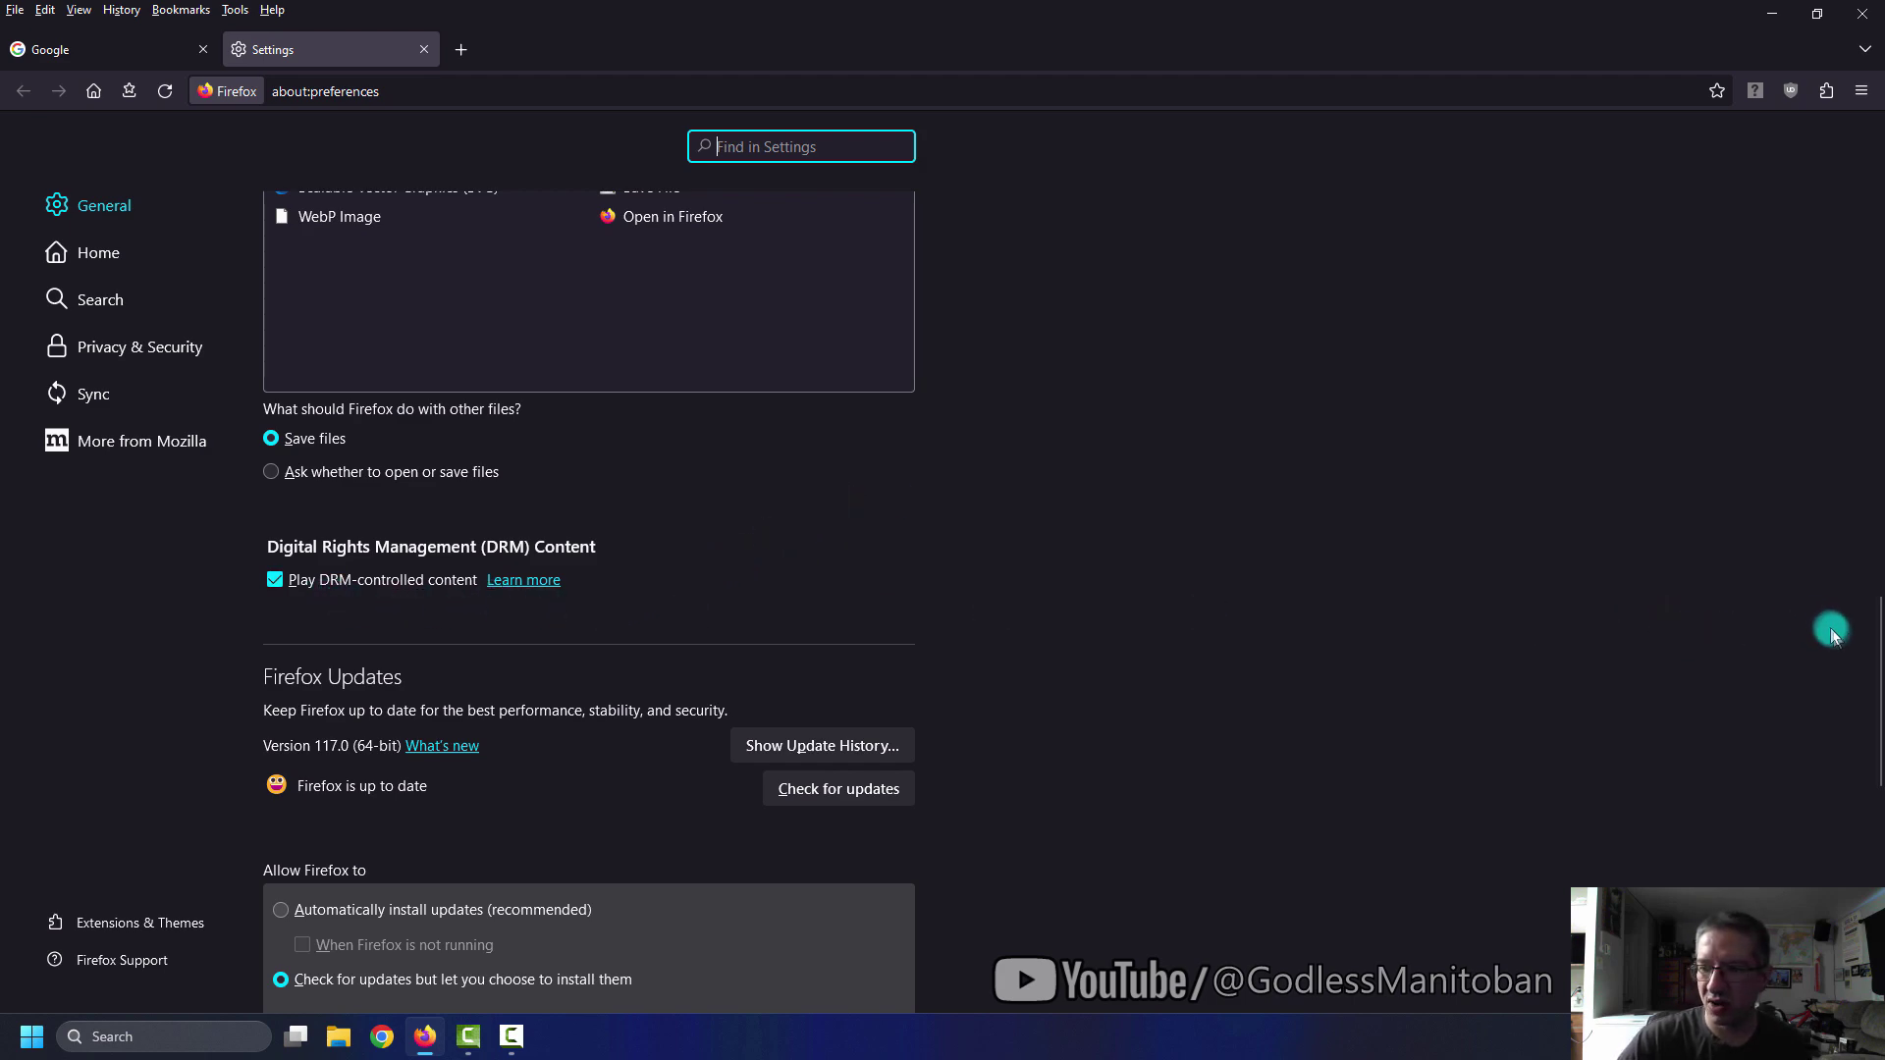
{"action": "scroll", "coordinate": [1874, 644], "scroll_direction": "down", "scroll_amount": 1}
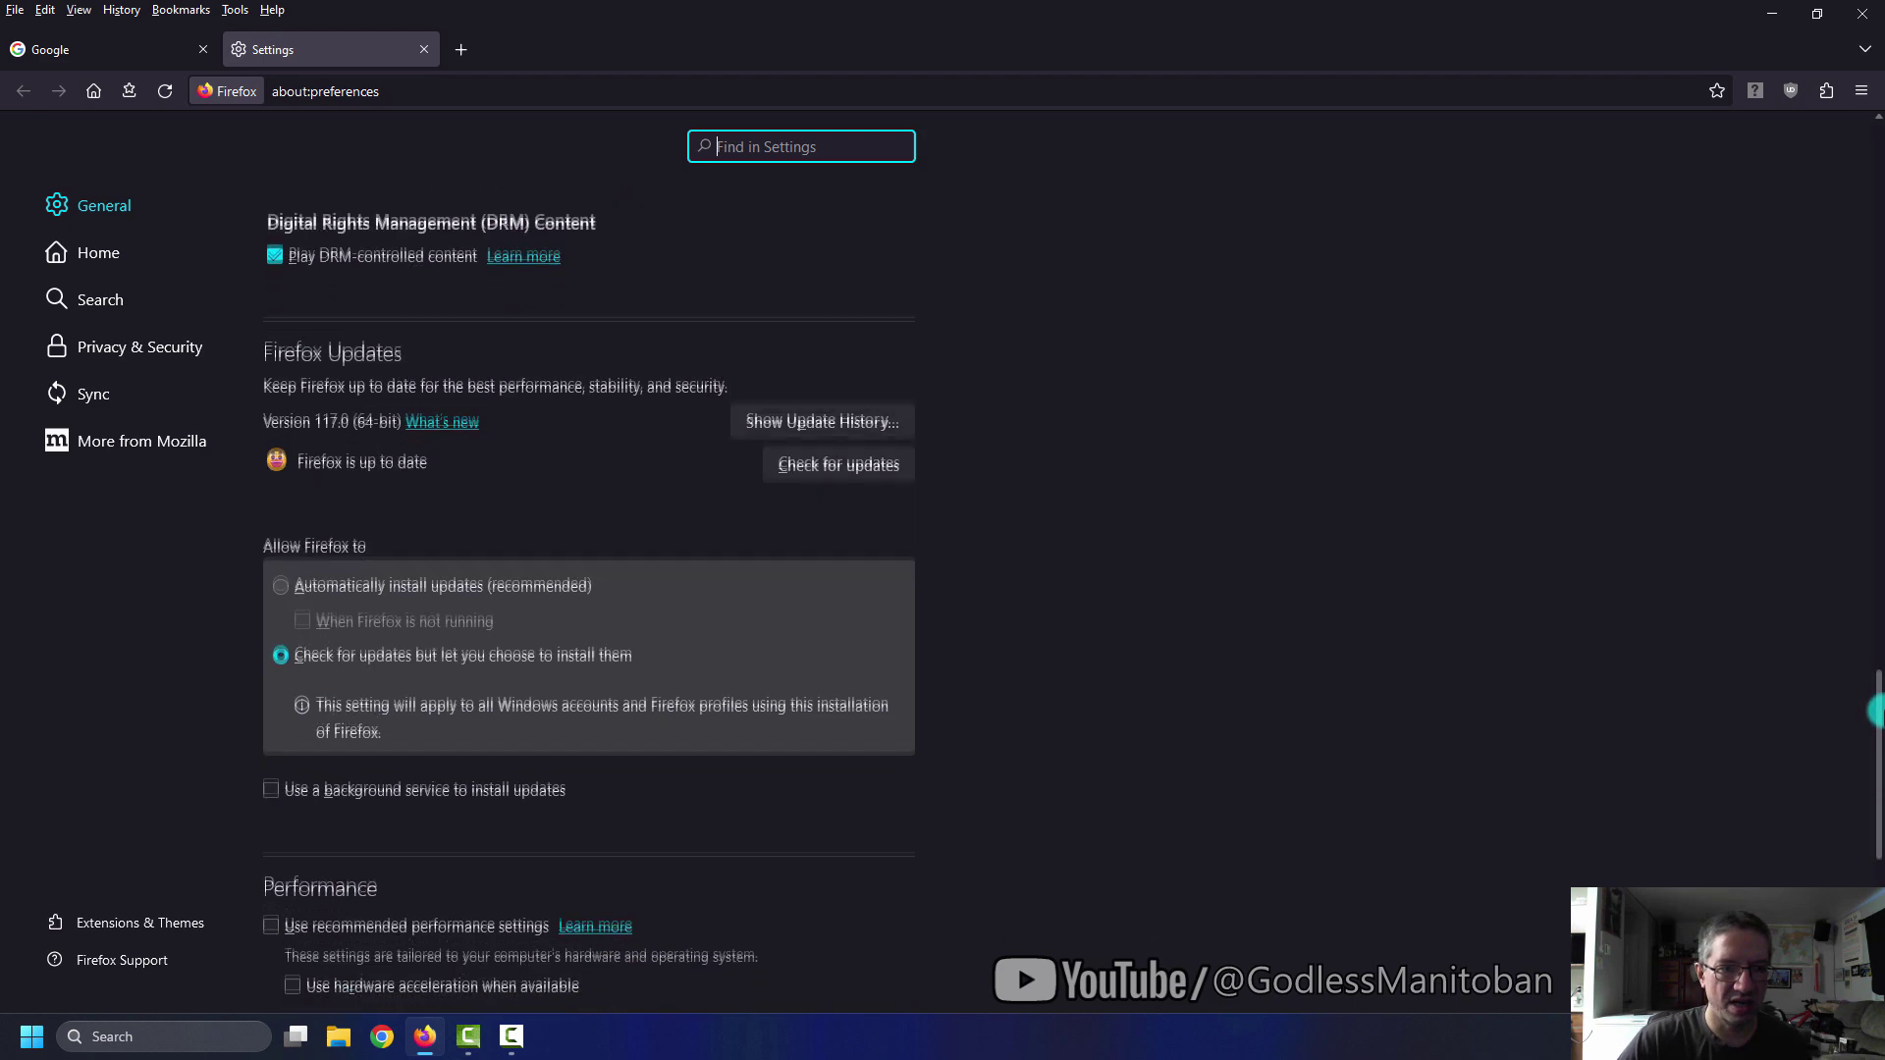
{"action": "left_click_drag", "start_coordinate": [1874, 644], "coordinate": [1875, 713]}
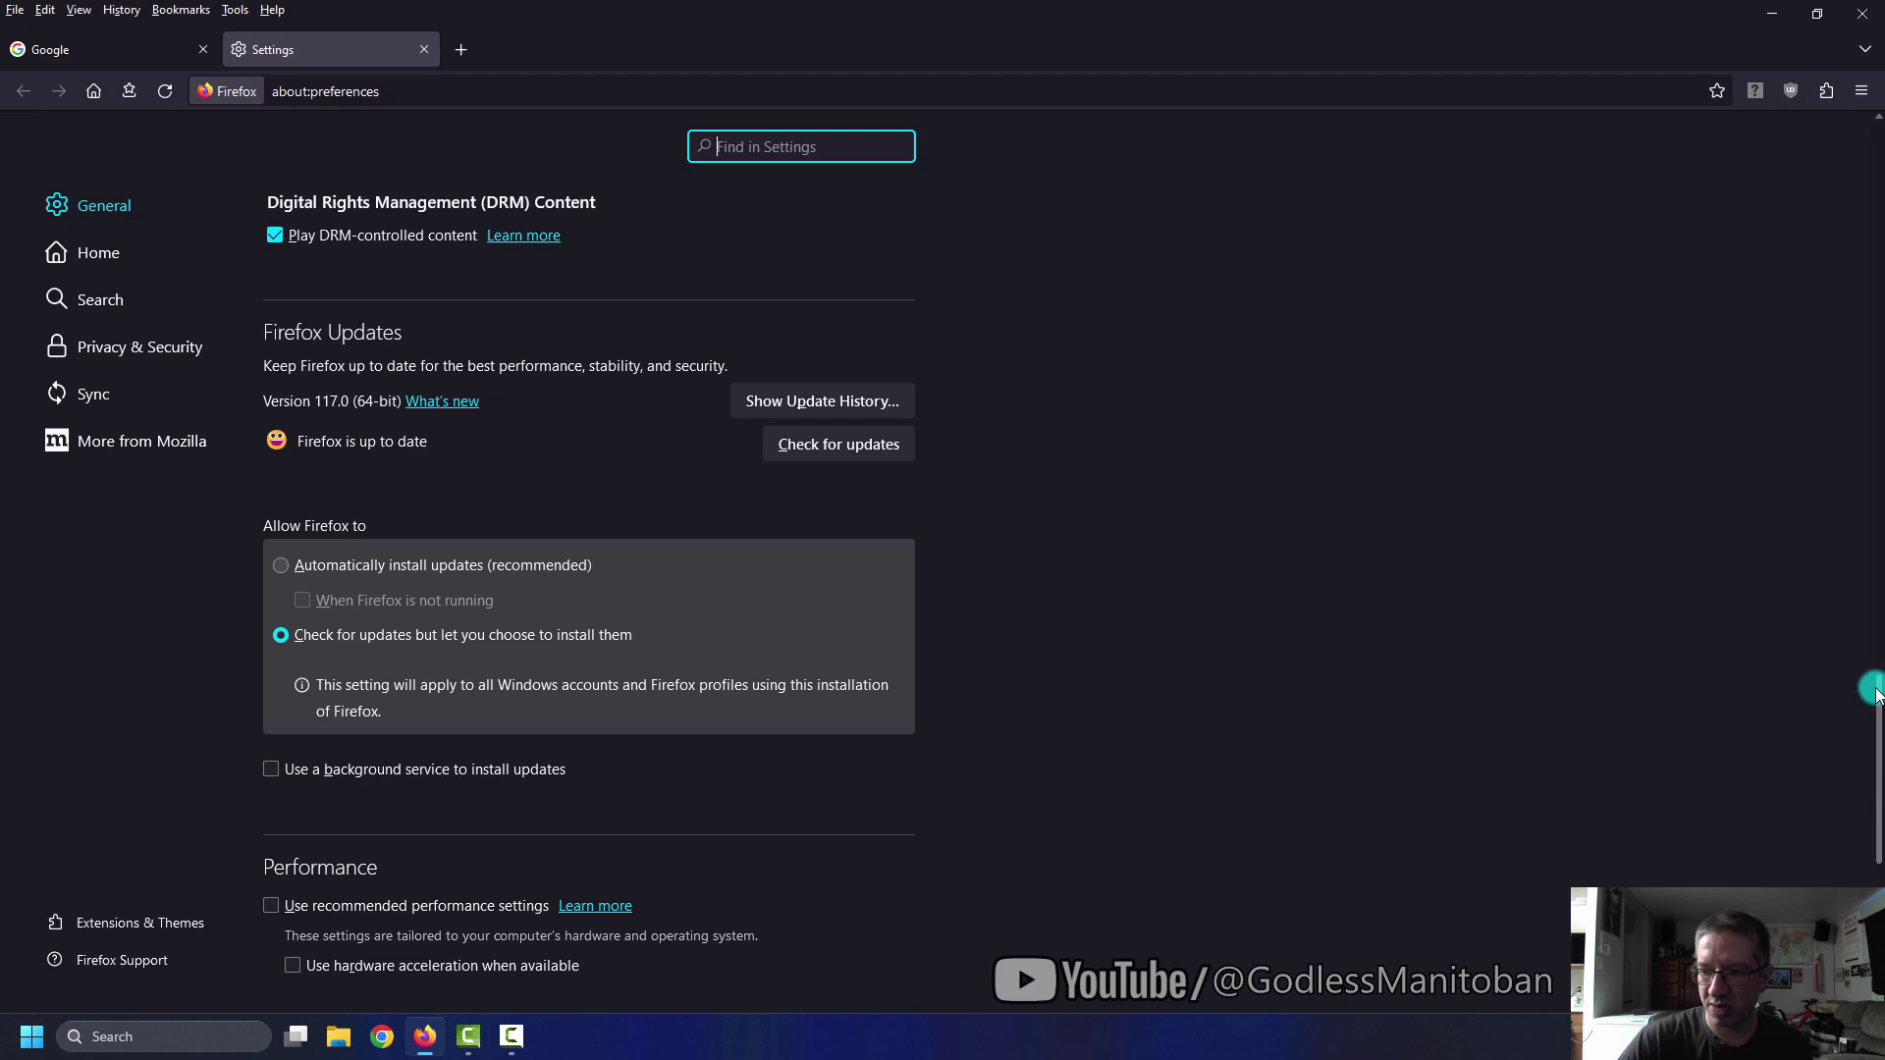
{"action": "left_click_drag", "start_coordinate": [1876, 688], "coordinate": [1876, 719]}
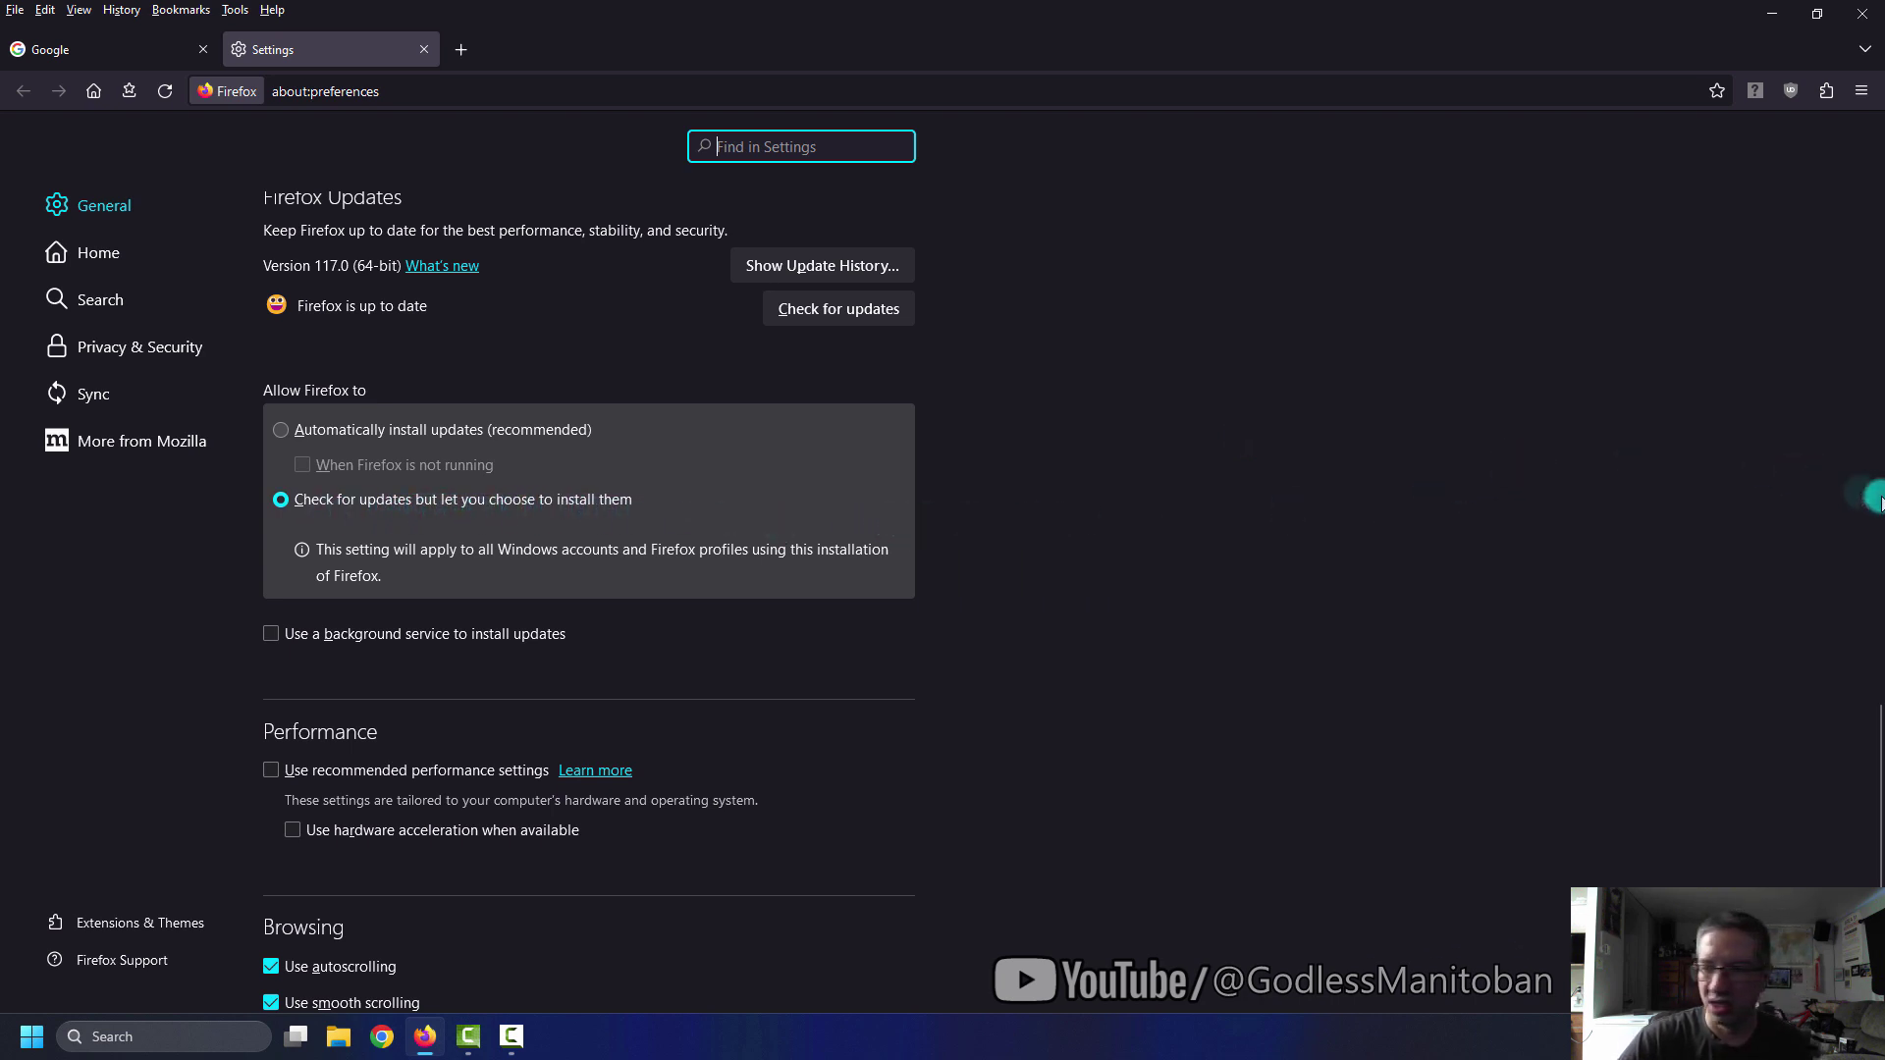
{"action": "left_click_drag", "start_coordinate": [1875, 744], "coordinate": [1874, 854]}
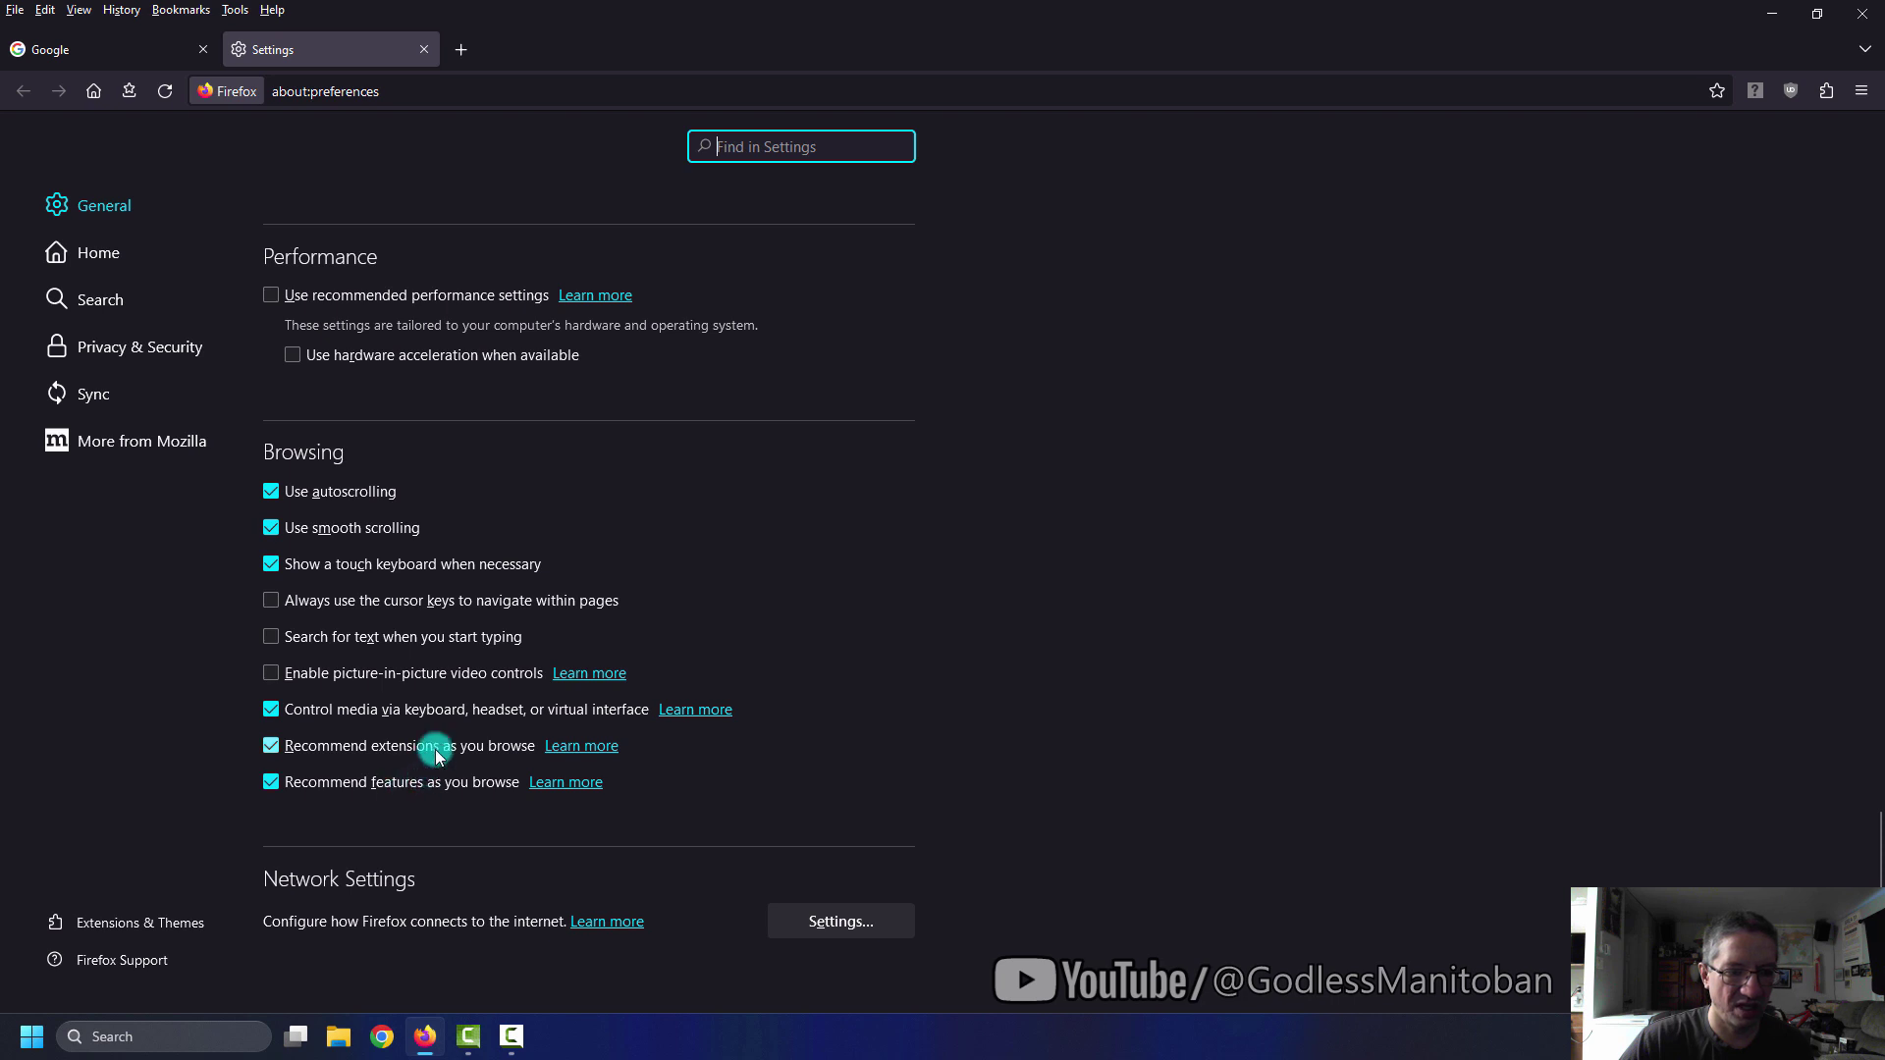
{"action": "left_click", "coordinate": [847, 922]}
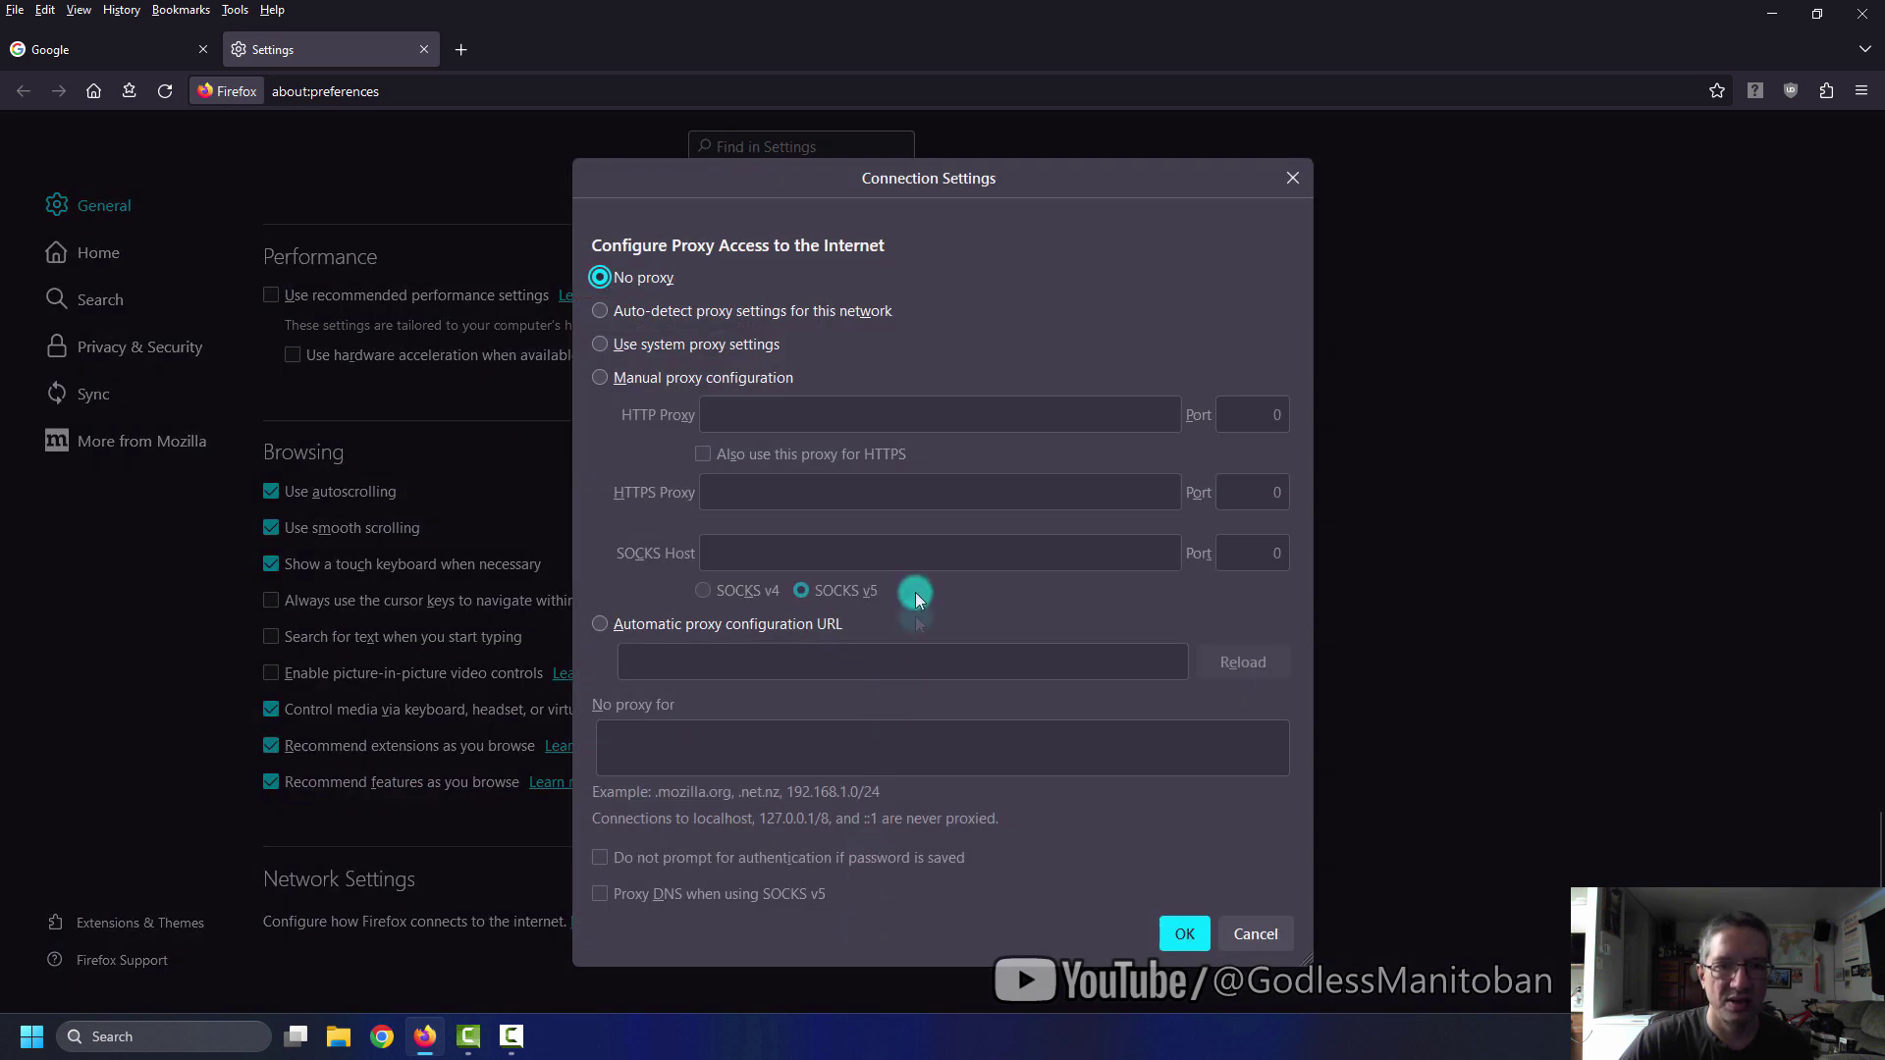
{"action": "left_click", "coordinate": [1250, 933]}
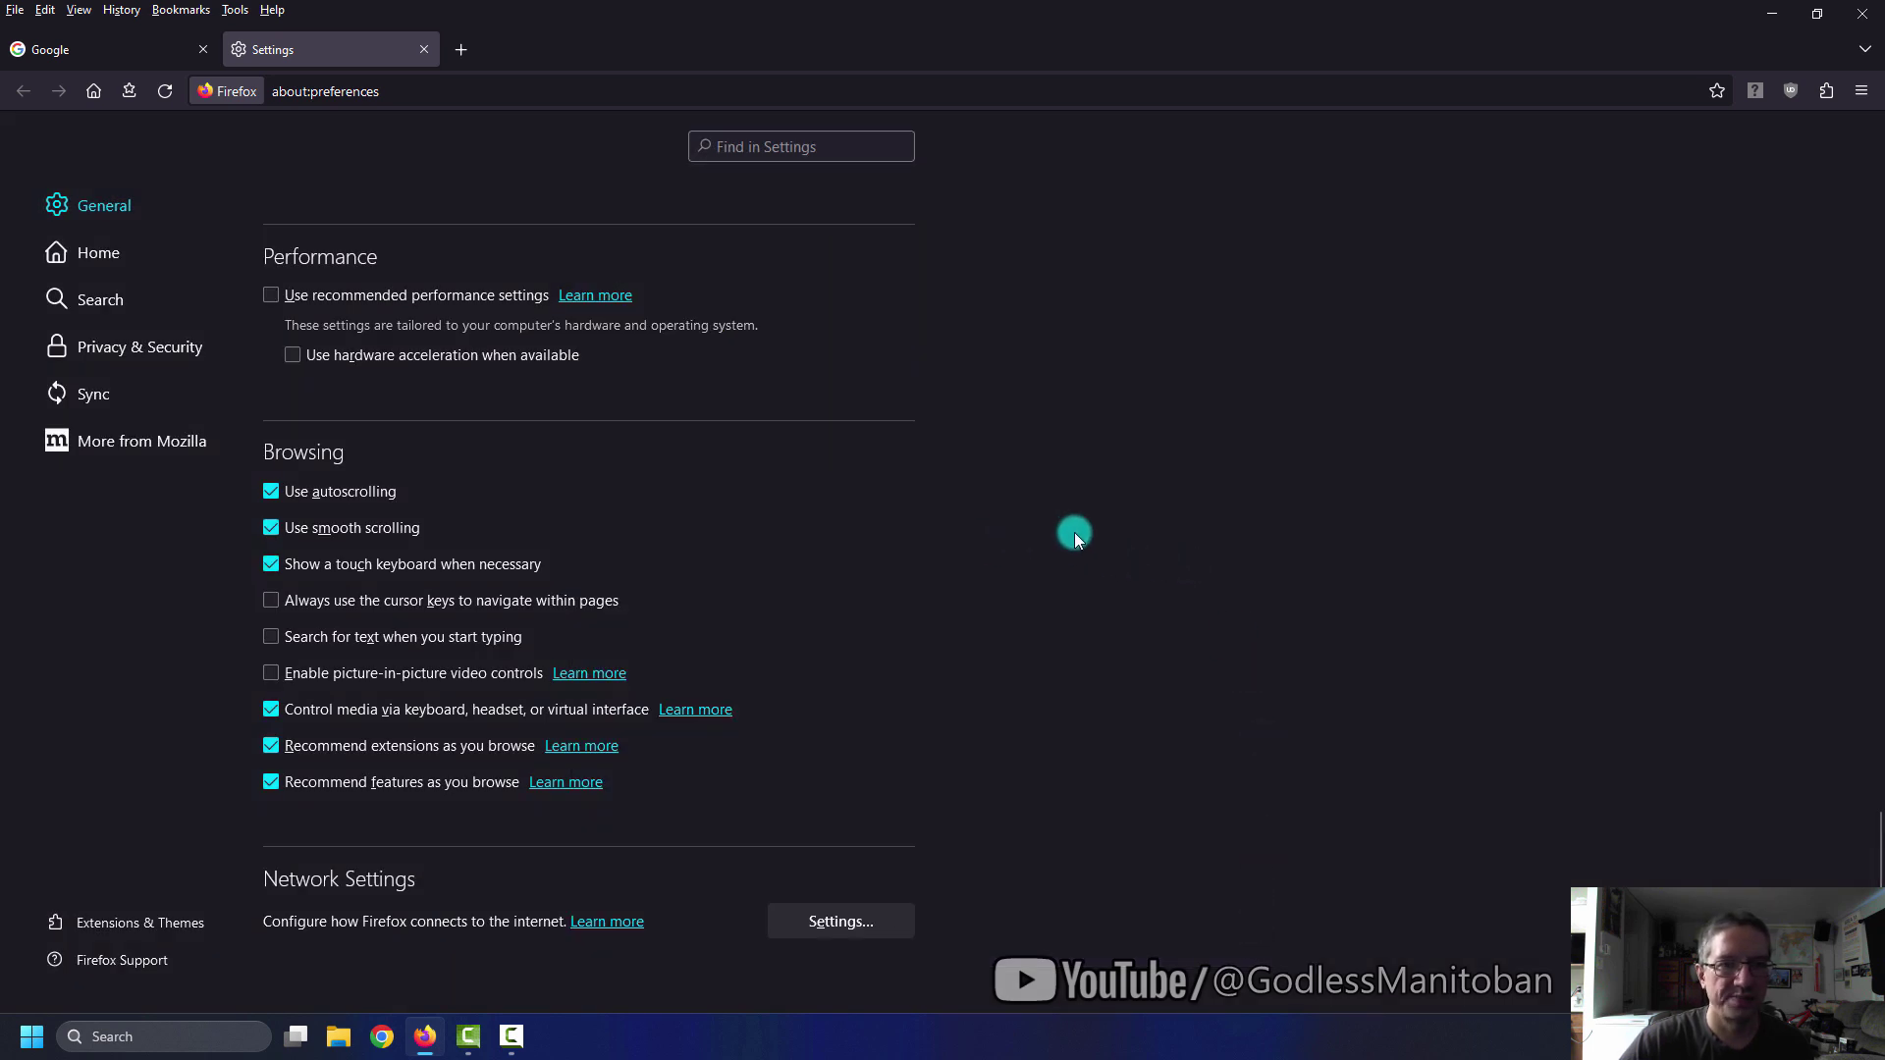
{"action": "left_click", "coordinate": [101, 207]}
{"action": "left_click", "coordinate": [110, 255]}
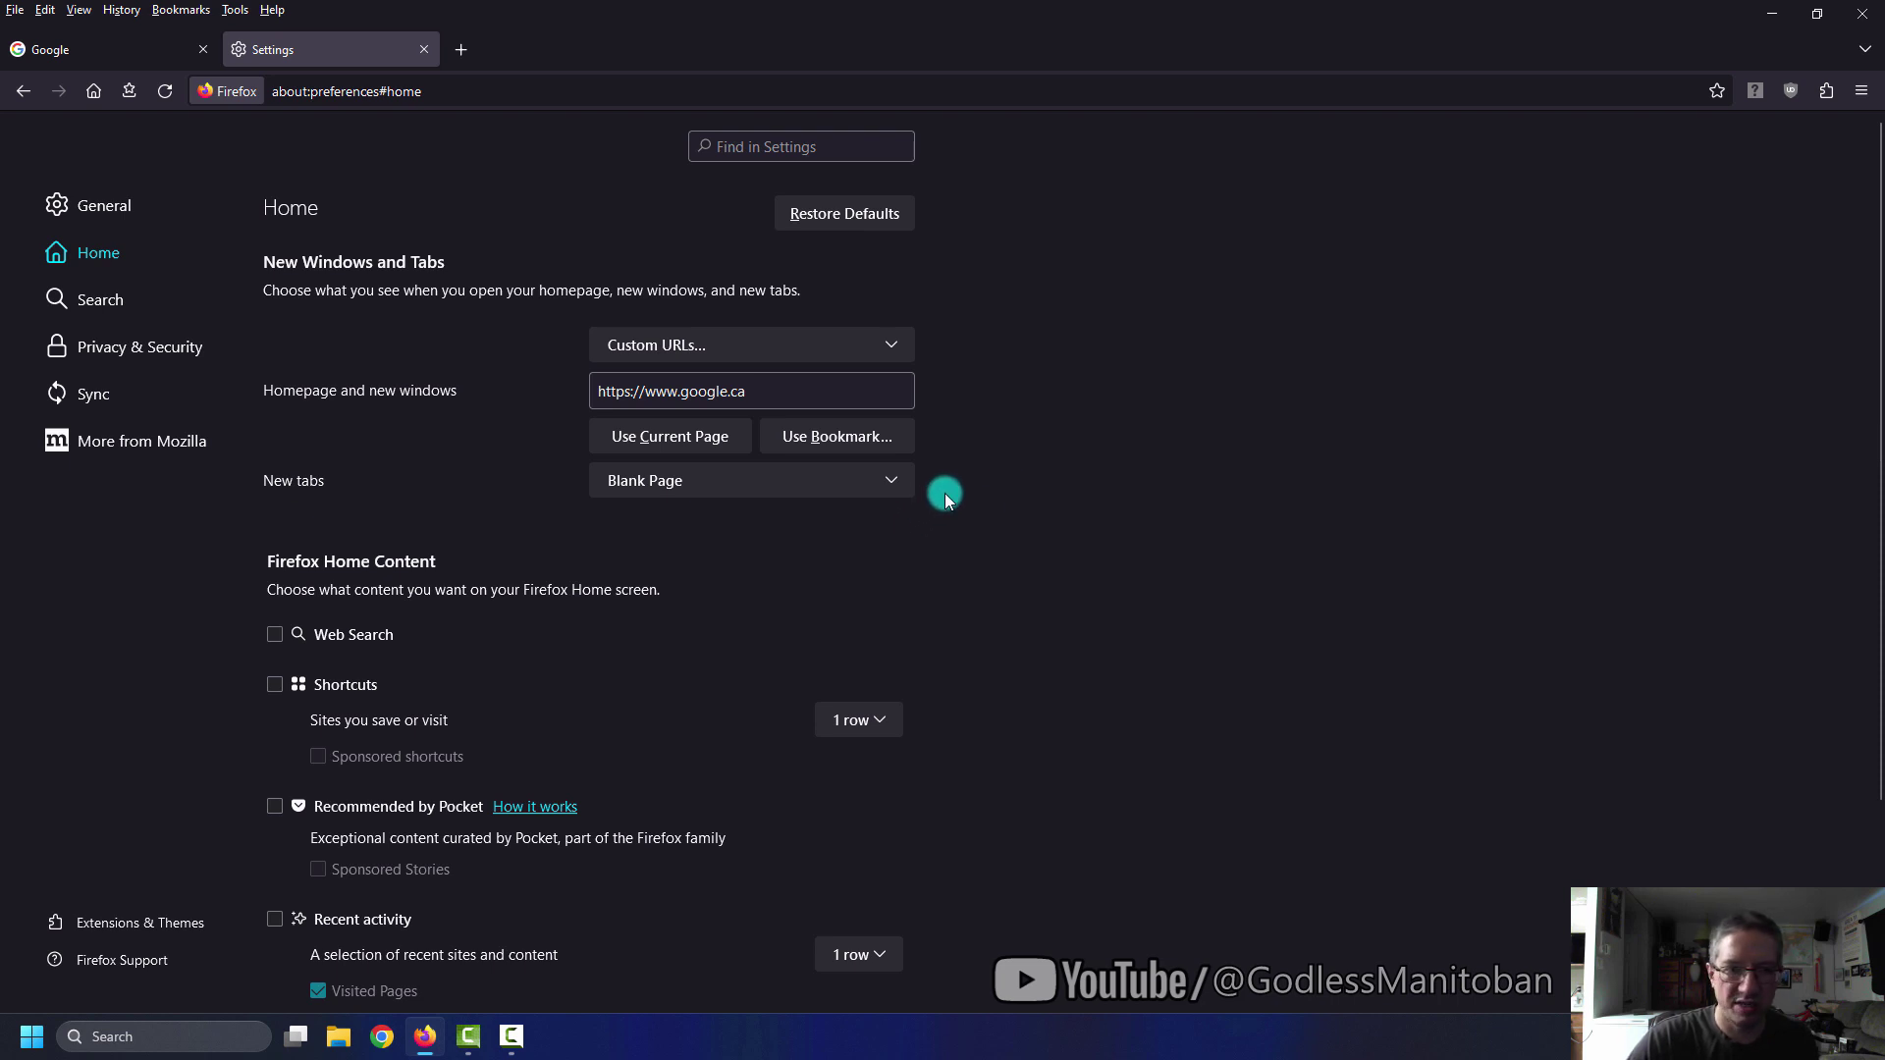
{"action": "scroll", "coordinate": [949, 494], "scroll_direction": "down", "scroll_amount": 3}
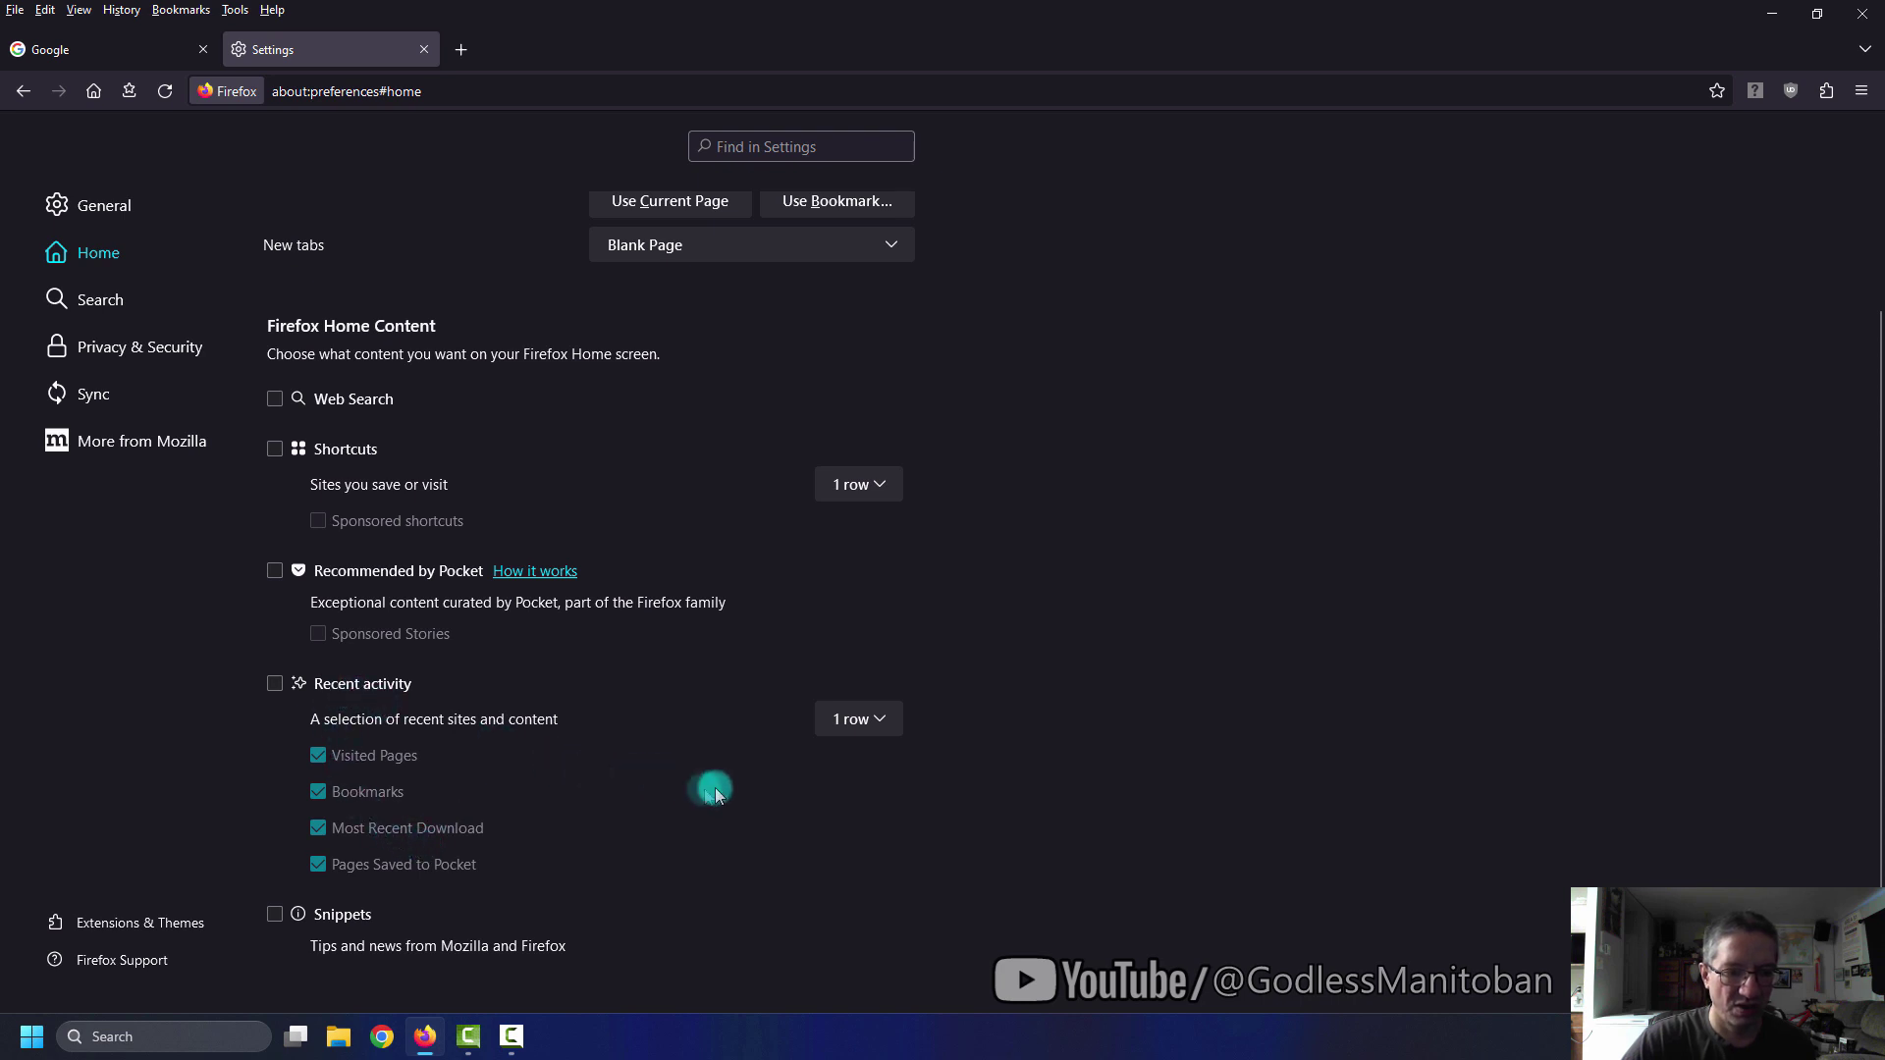
{"action": "scroll", "coordinate": [728, 778], "scroll_direction": "down", "scroll_amount": 1}
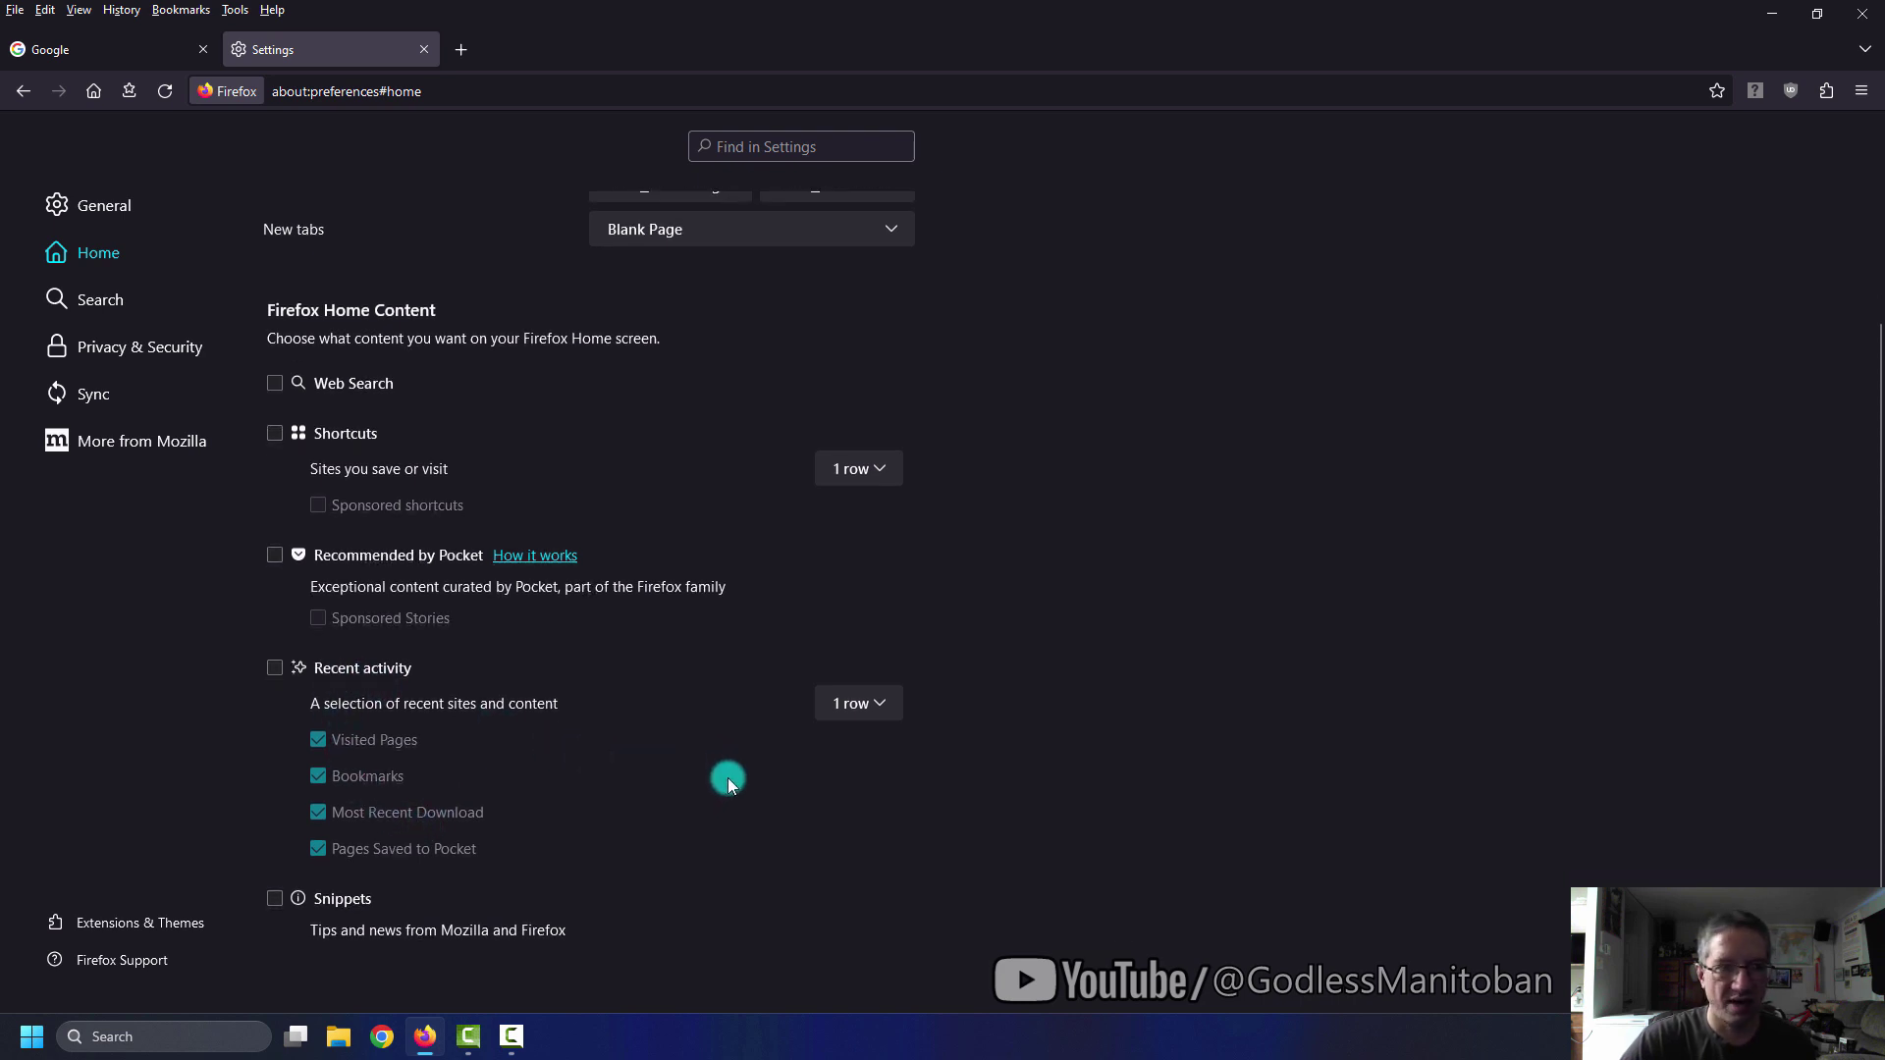
{"action": "scroll", "coordinate": [1035, 513], "scroll_direction": "up", "scroll_amount": 3}
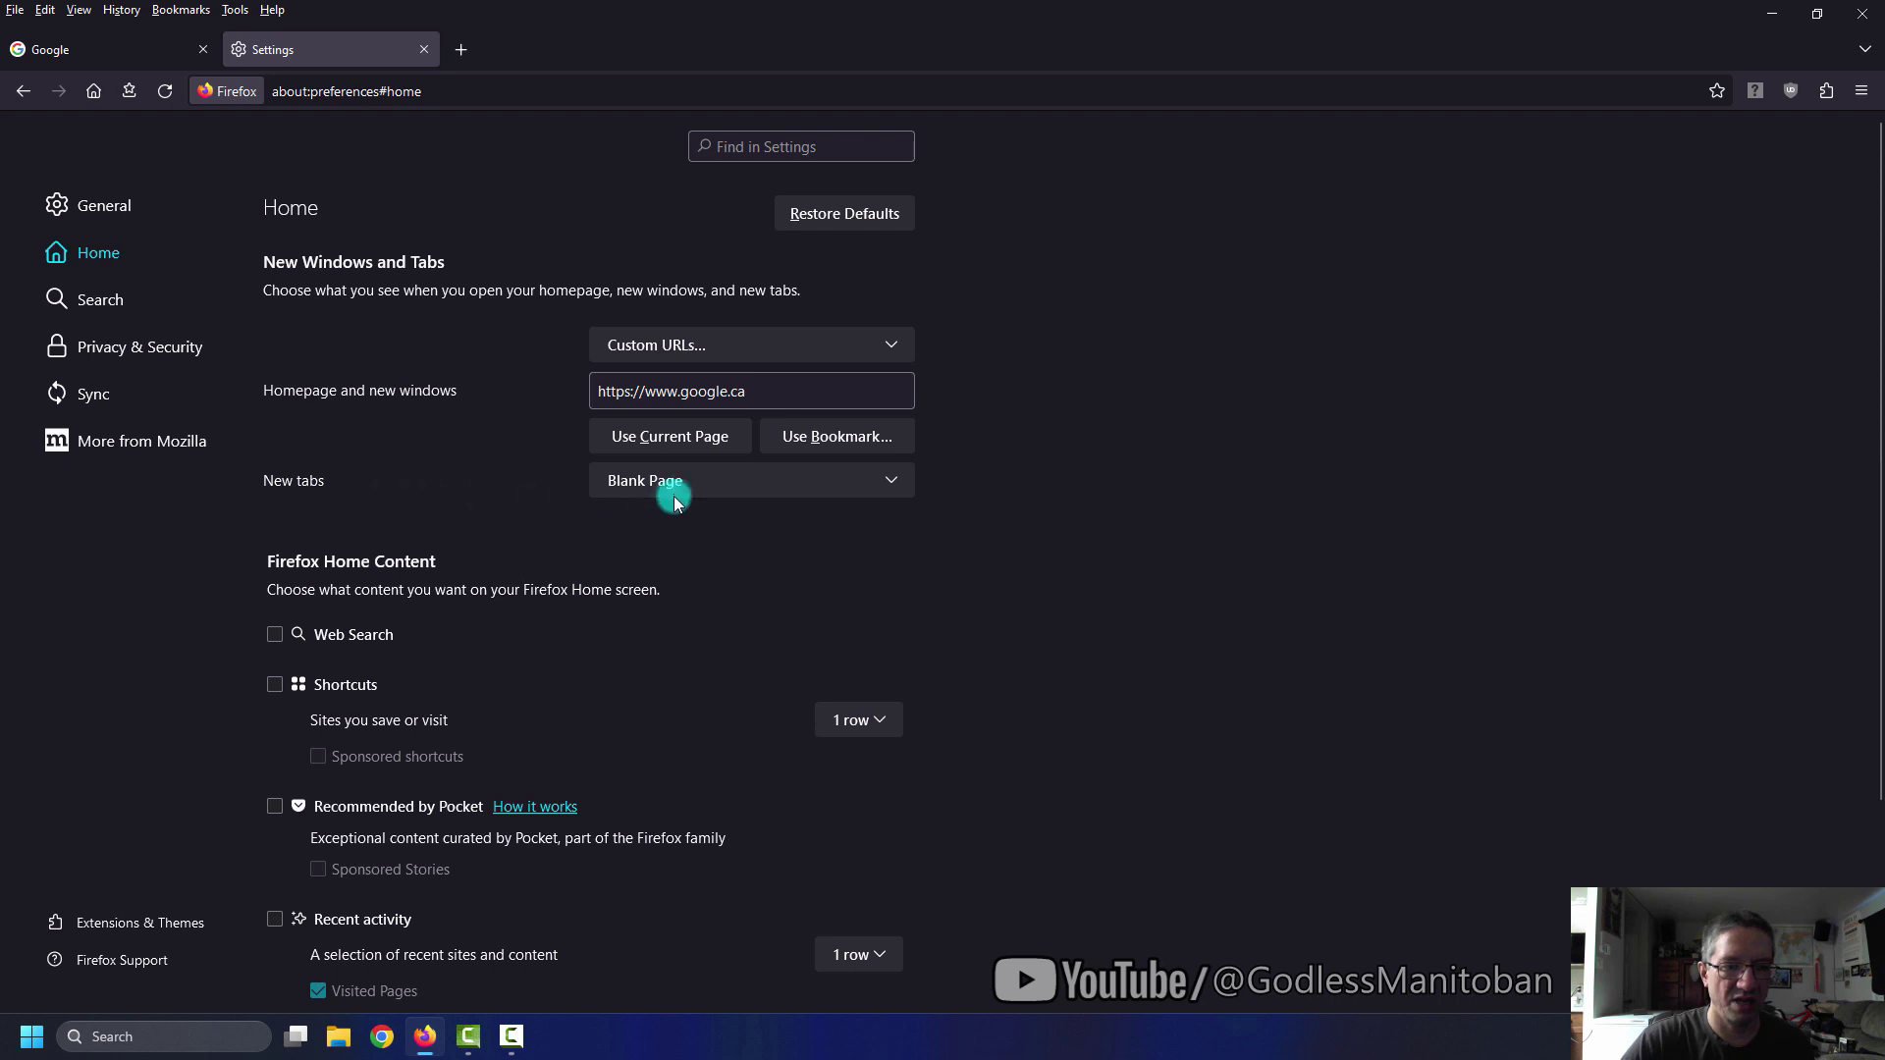
Switch the settings view to the Search section
{"action": "left_click", "coordinate": [101, 303]}
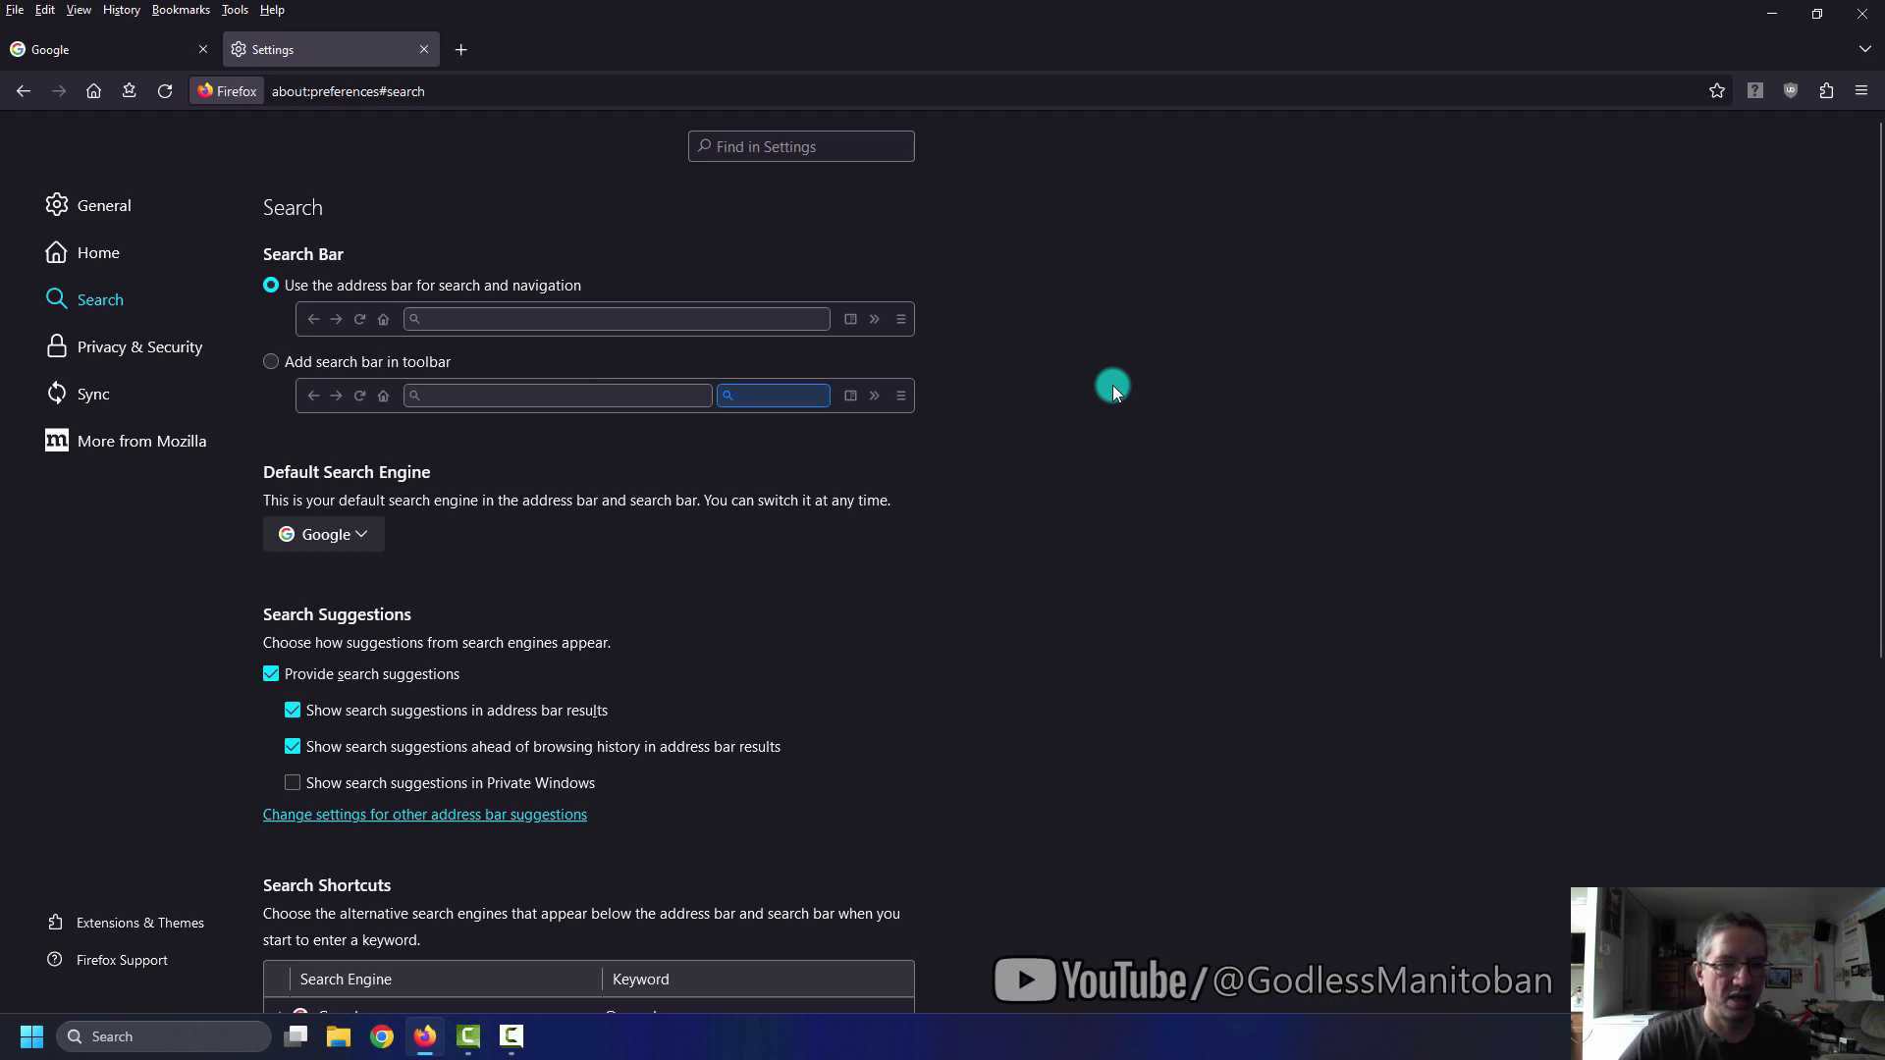
{"action": "scroll", "coordinate": [1116, 379], "scroll_direction": "down", "scroll_amount": 3}
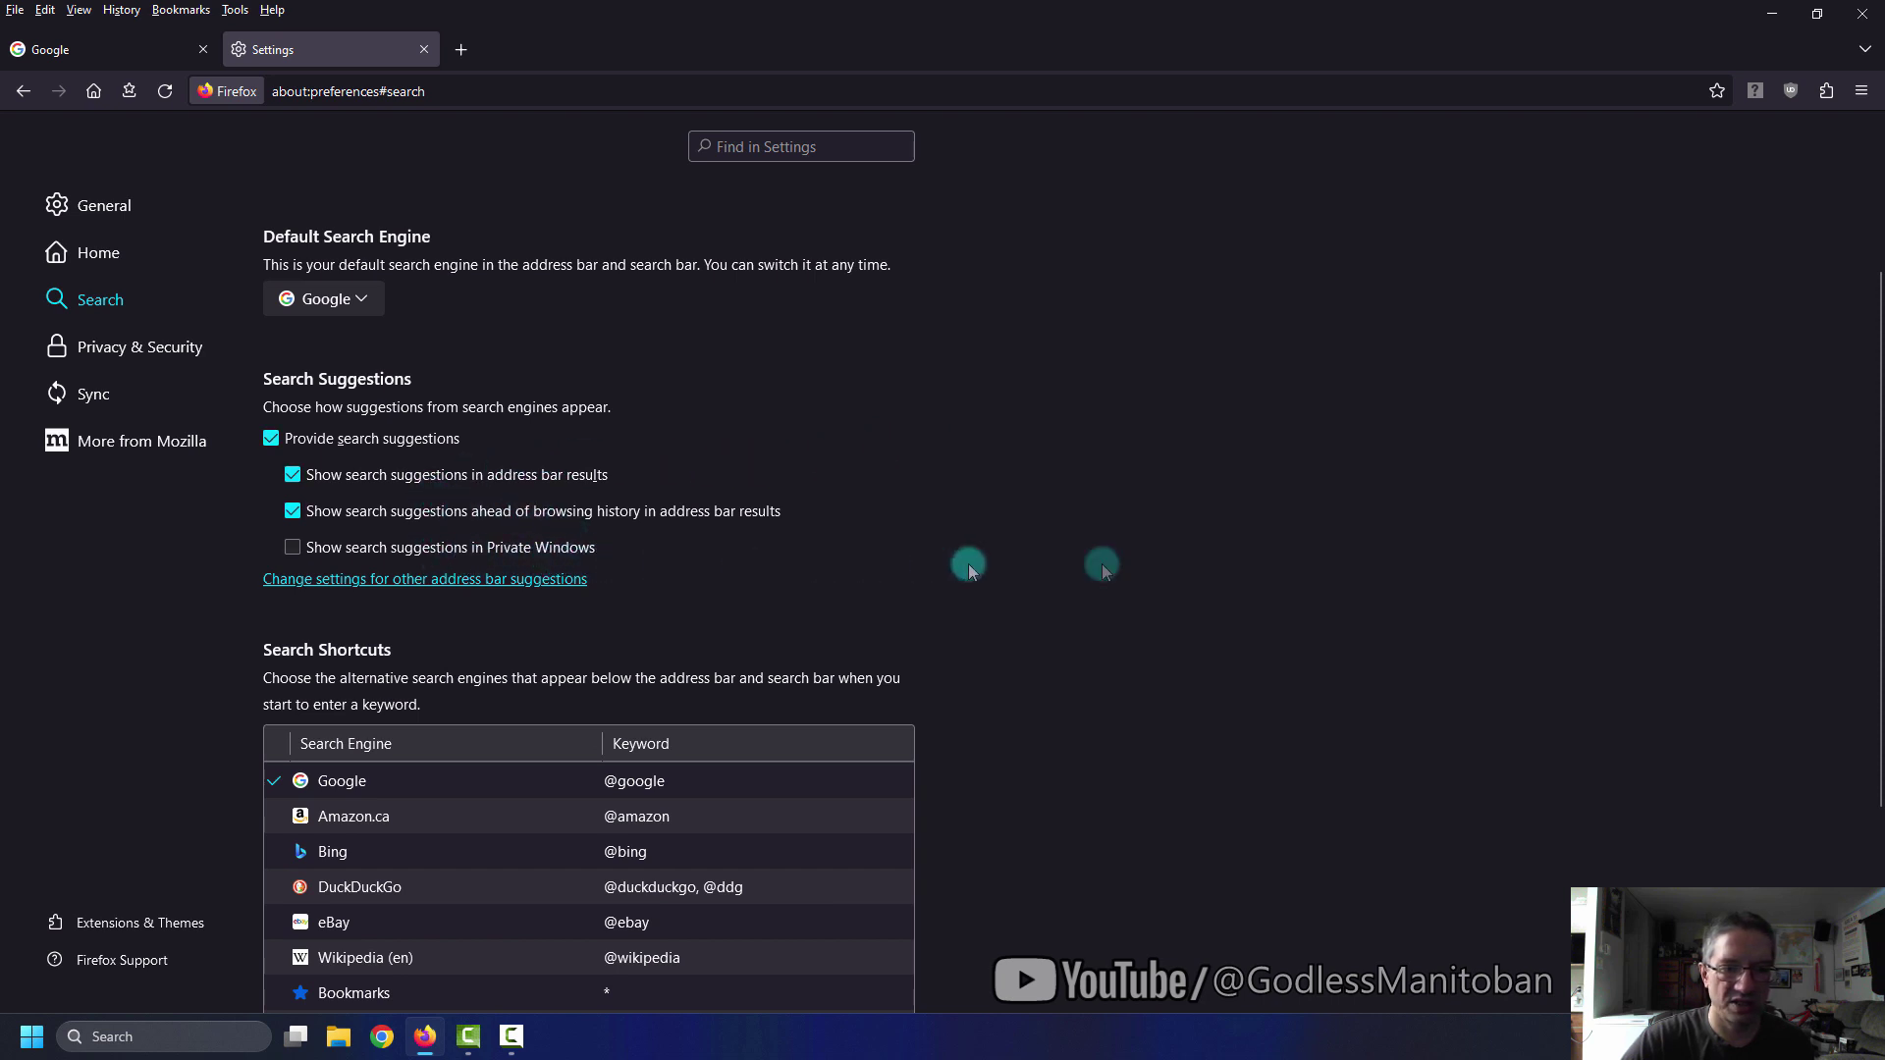
{"action": "left_click_drag", "start_coordinate": [1868, 430], "coordinate": [1873, 624]}
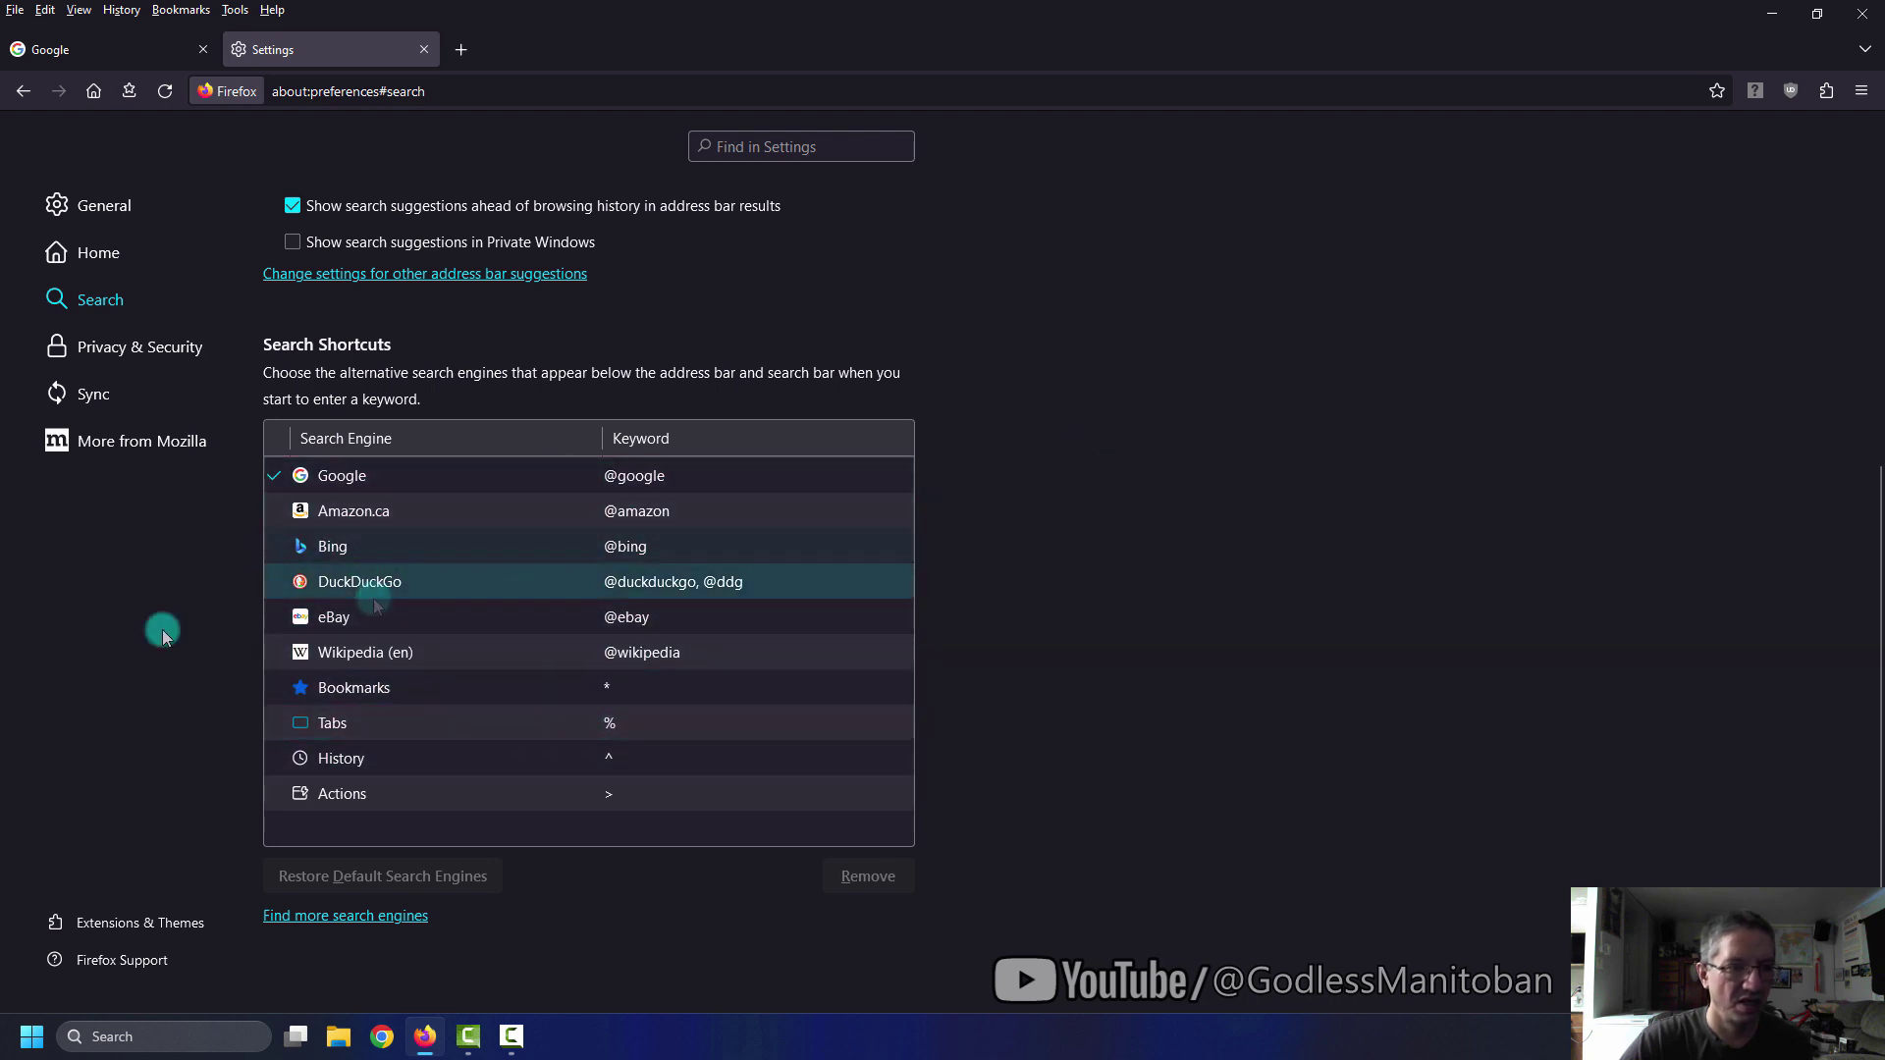
Switch the settings view to the Privacy & Security section
{"action": "left_click", "coordinate": [141, 347]}
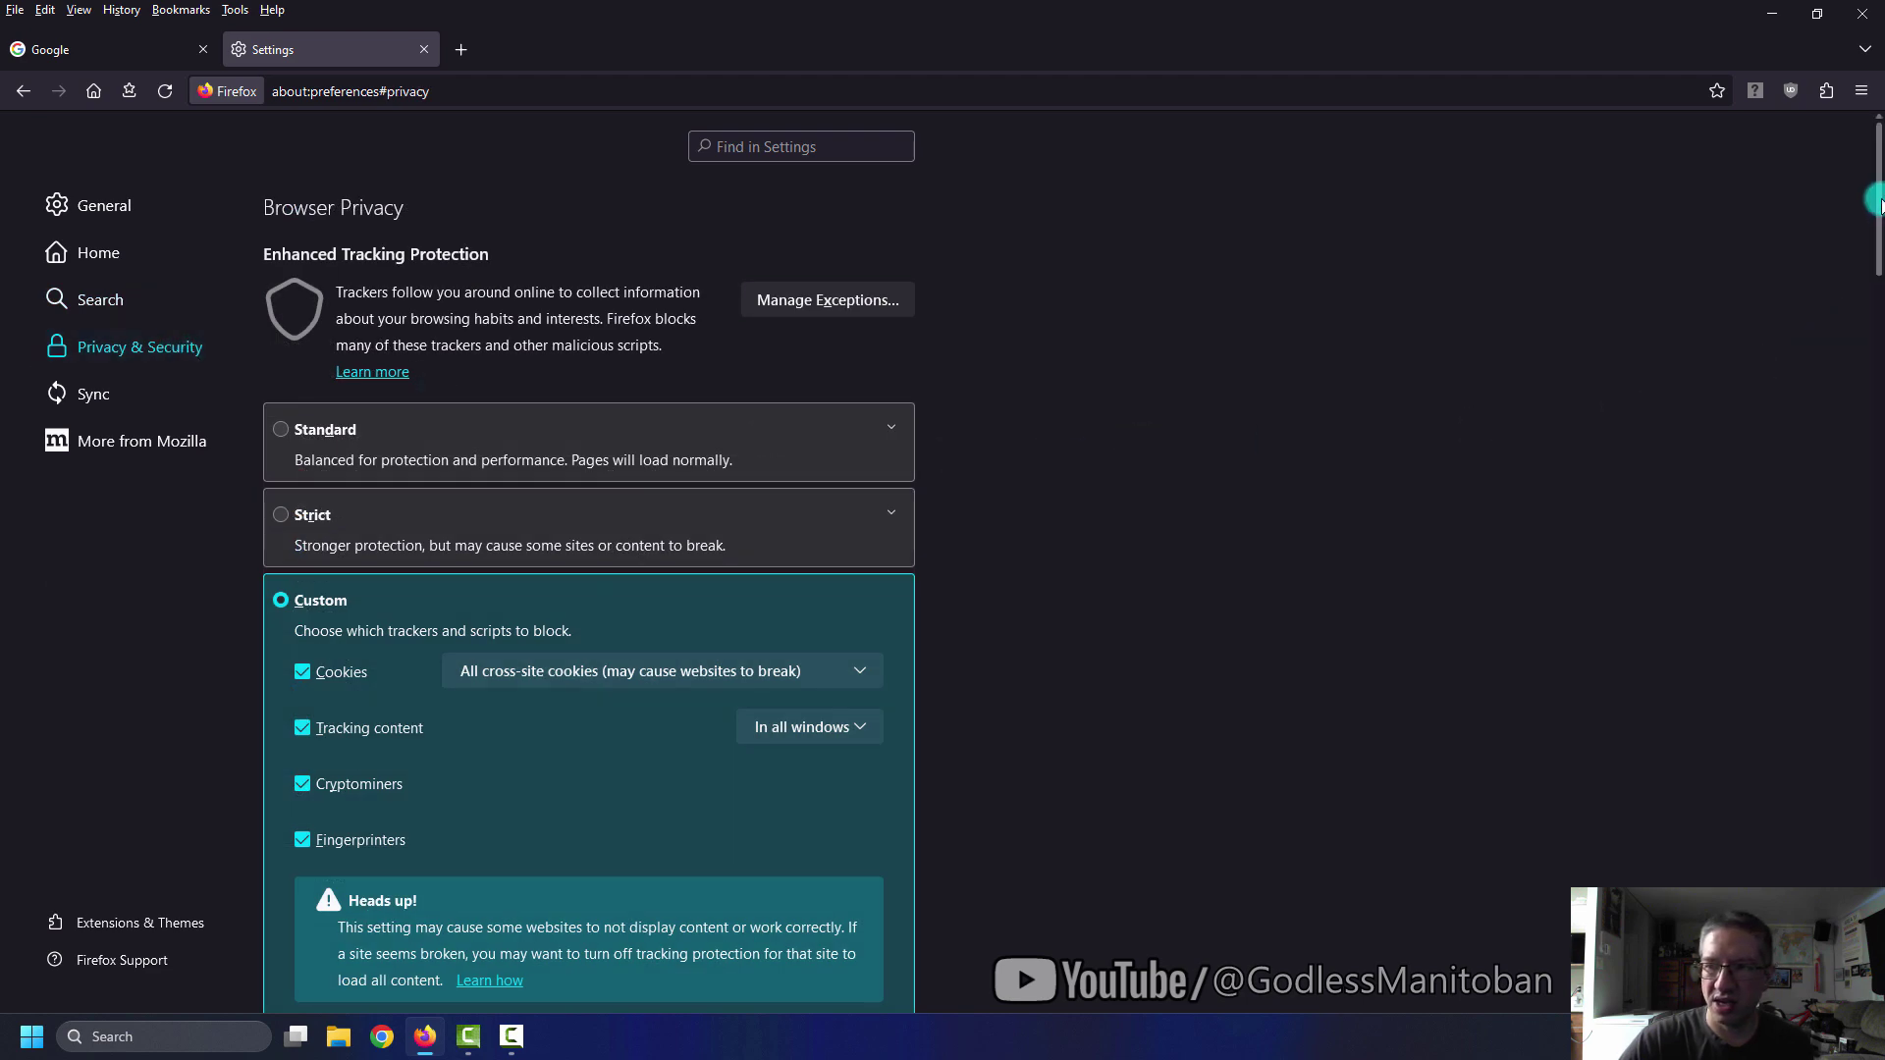
{"action": "left_click_drag", "start_coordinate": [1875, 200], "coordinate": [1877, 266]}
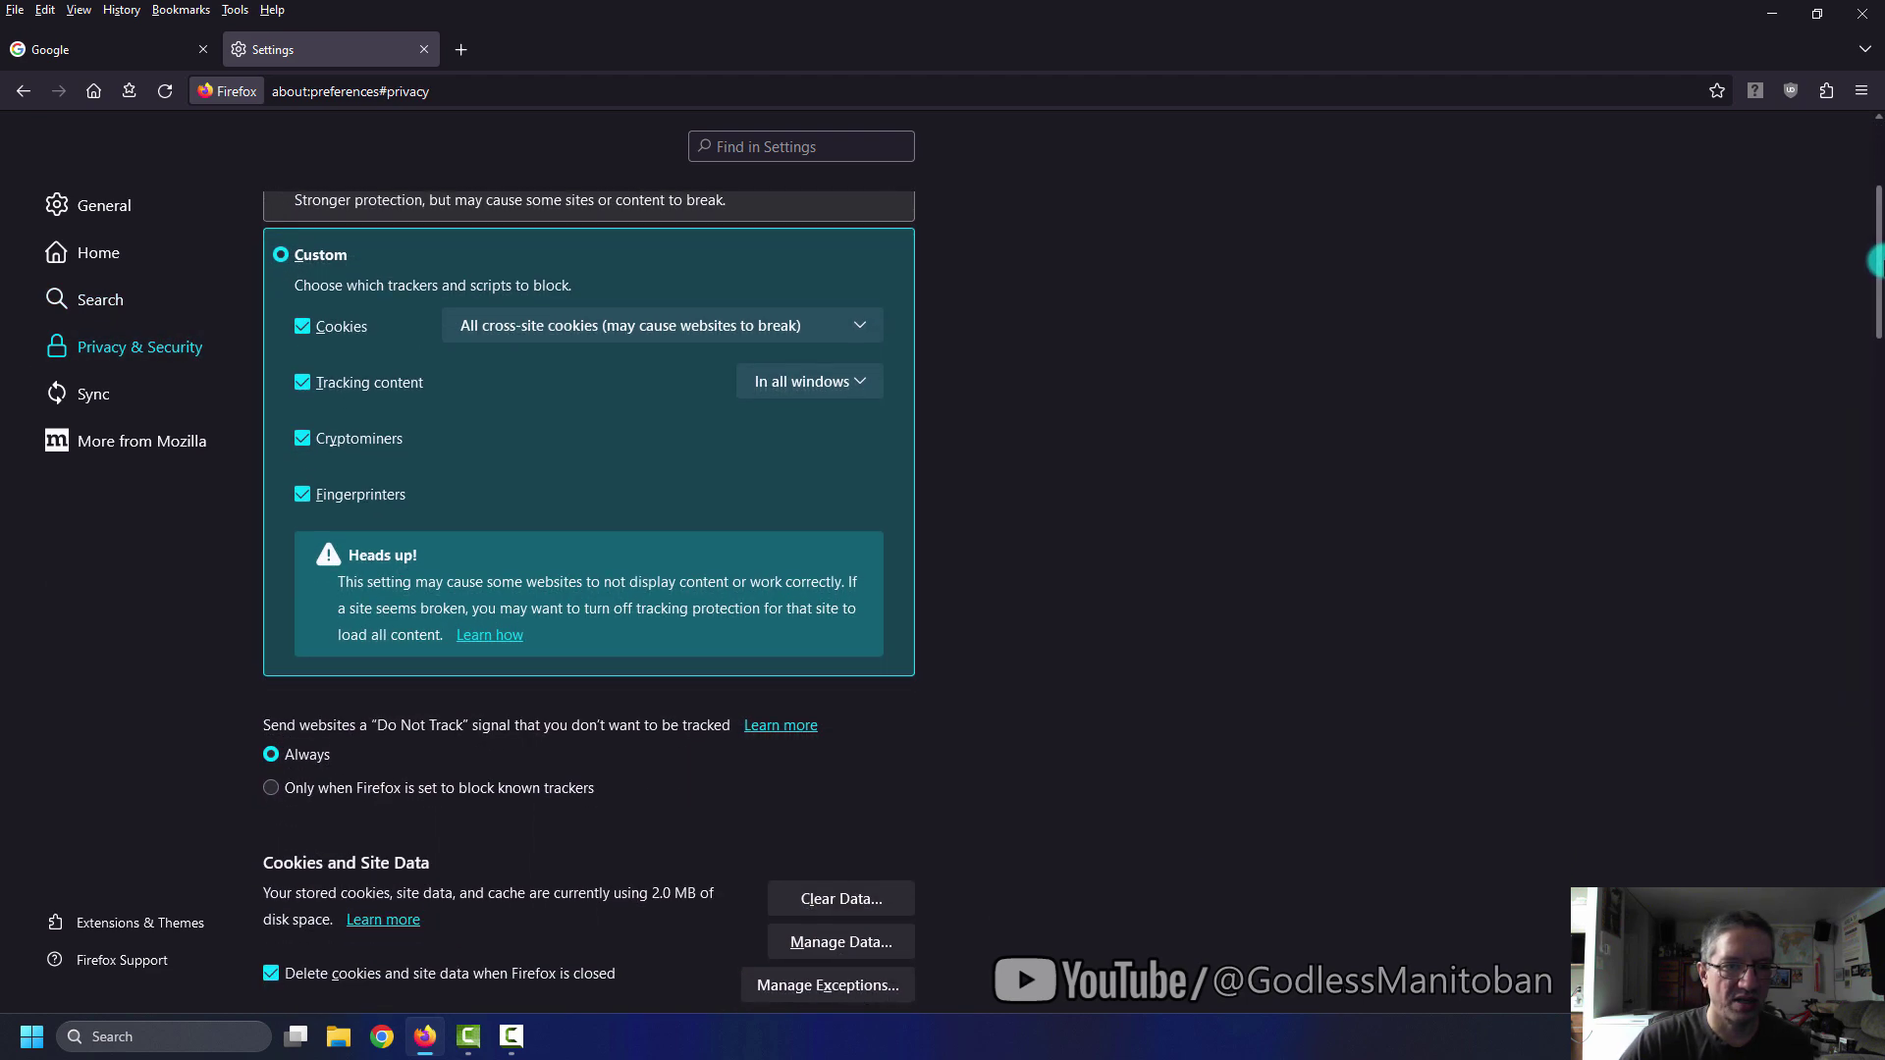
{"action": "scroll", "coordinate": [1362, 286], "scroll_direction": "up", "scroll_amount": 5}
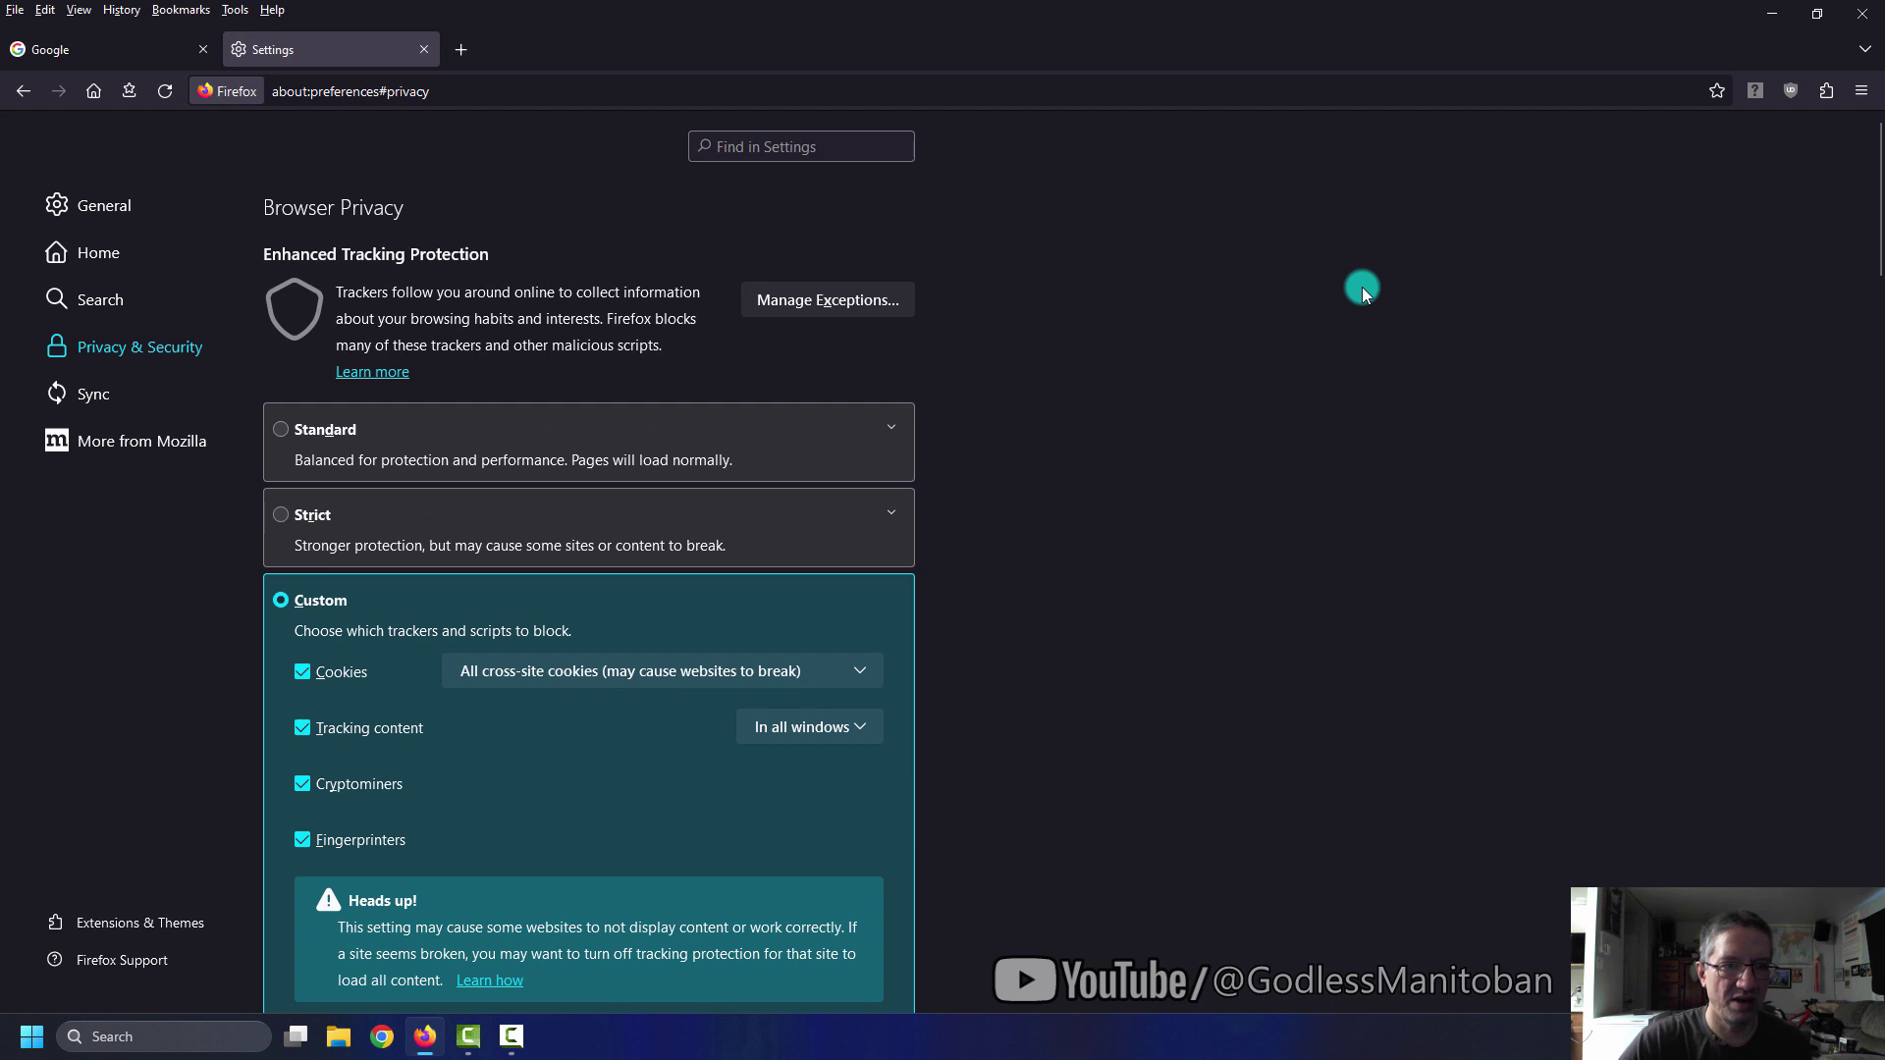
{"action": "scroll", "coordinate": [1371, 285], "scroll_direction": "down", "scroll_amount": 3}
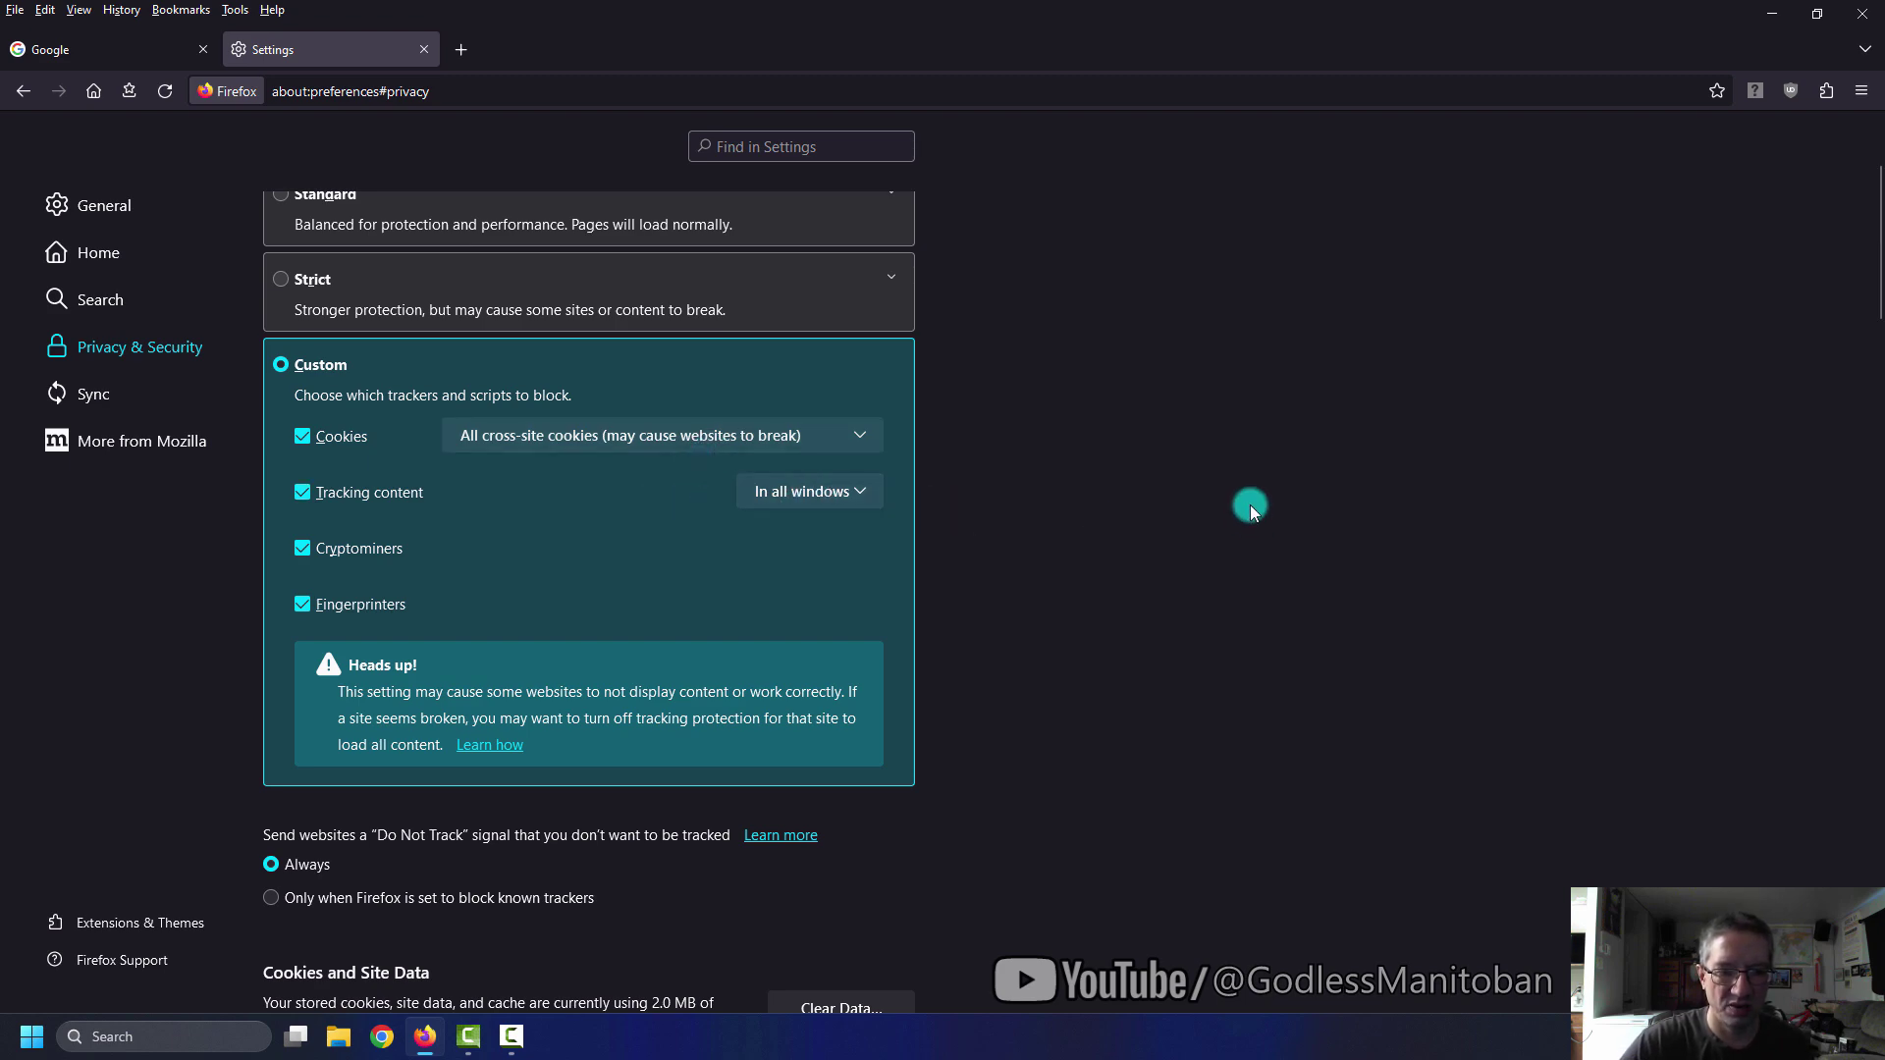
{"action": "scroll", "coordinate": [1250, 505], "scroll_direction": "down", "scroll_amount": 5}
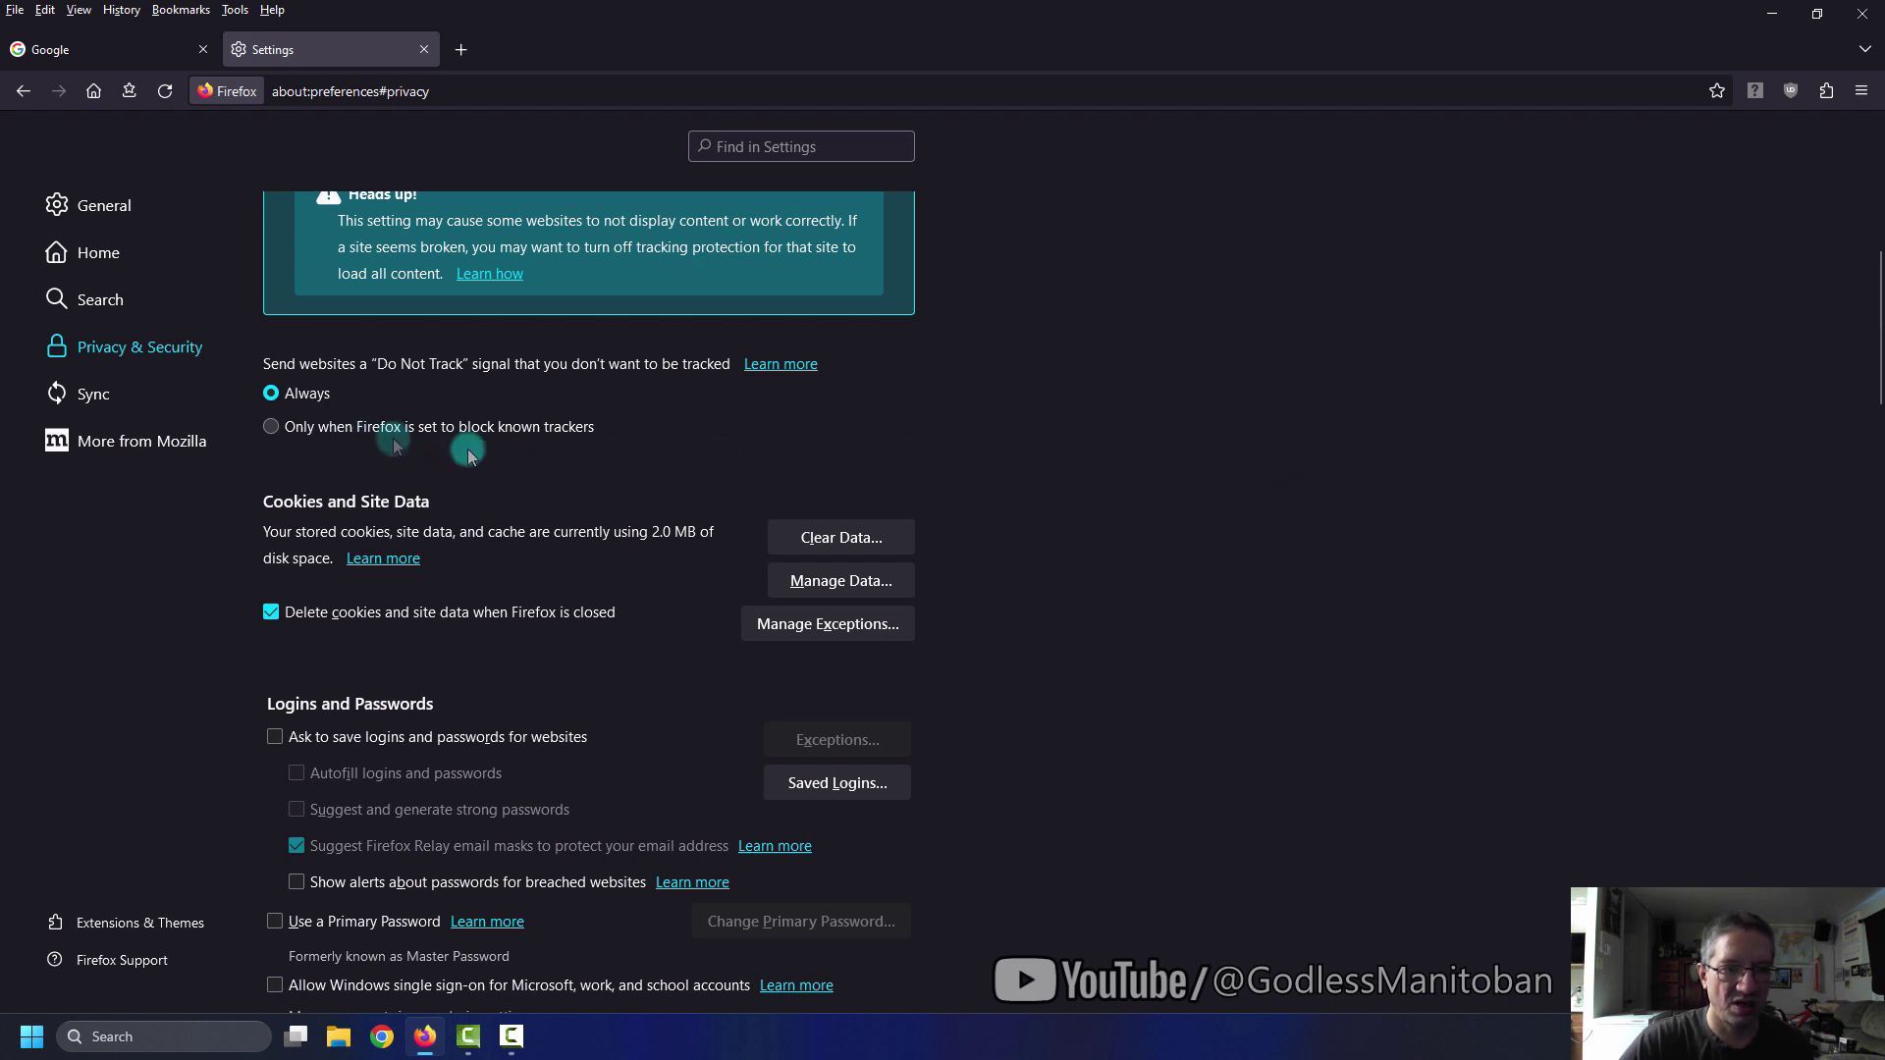
{"action": "scroll", "coordinate": [585, 459], "scroll_direction": "down", "scroll_amount": 3}
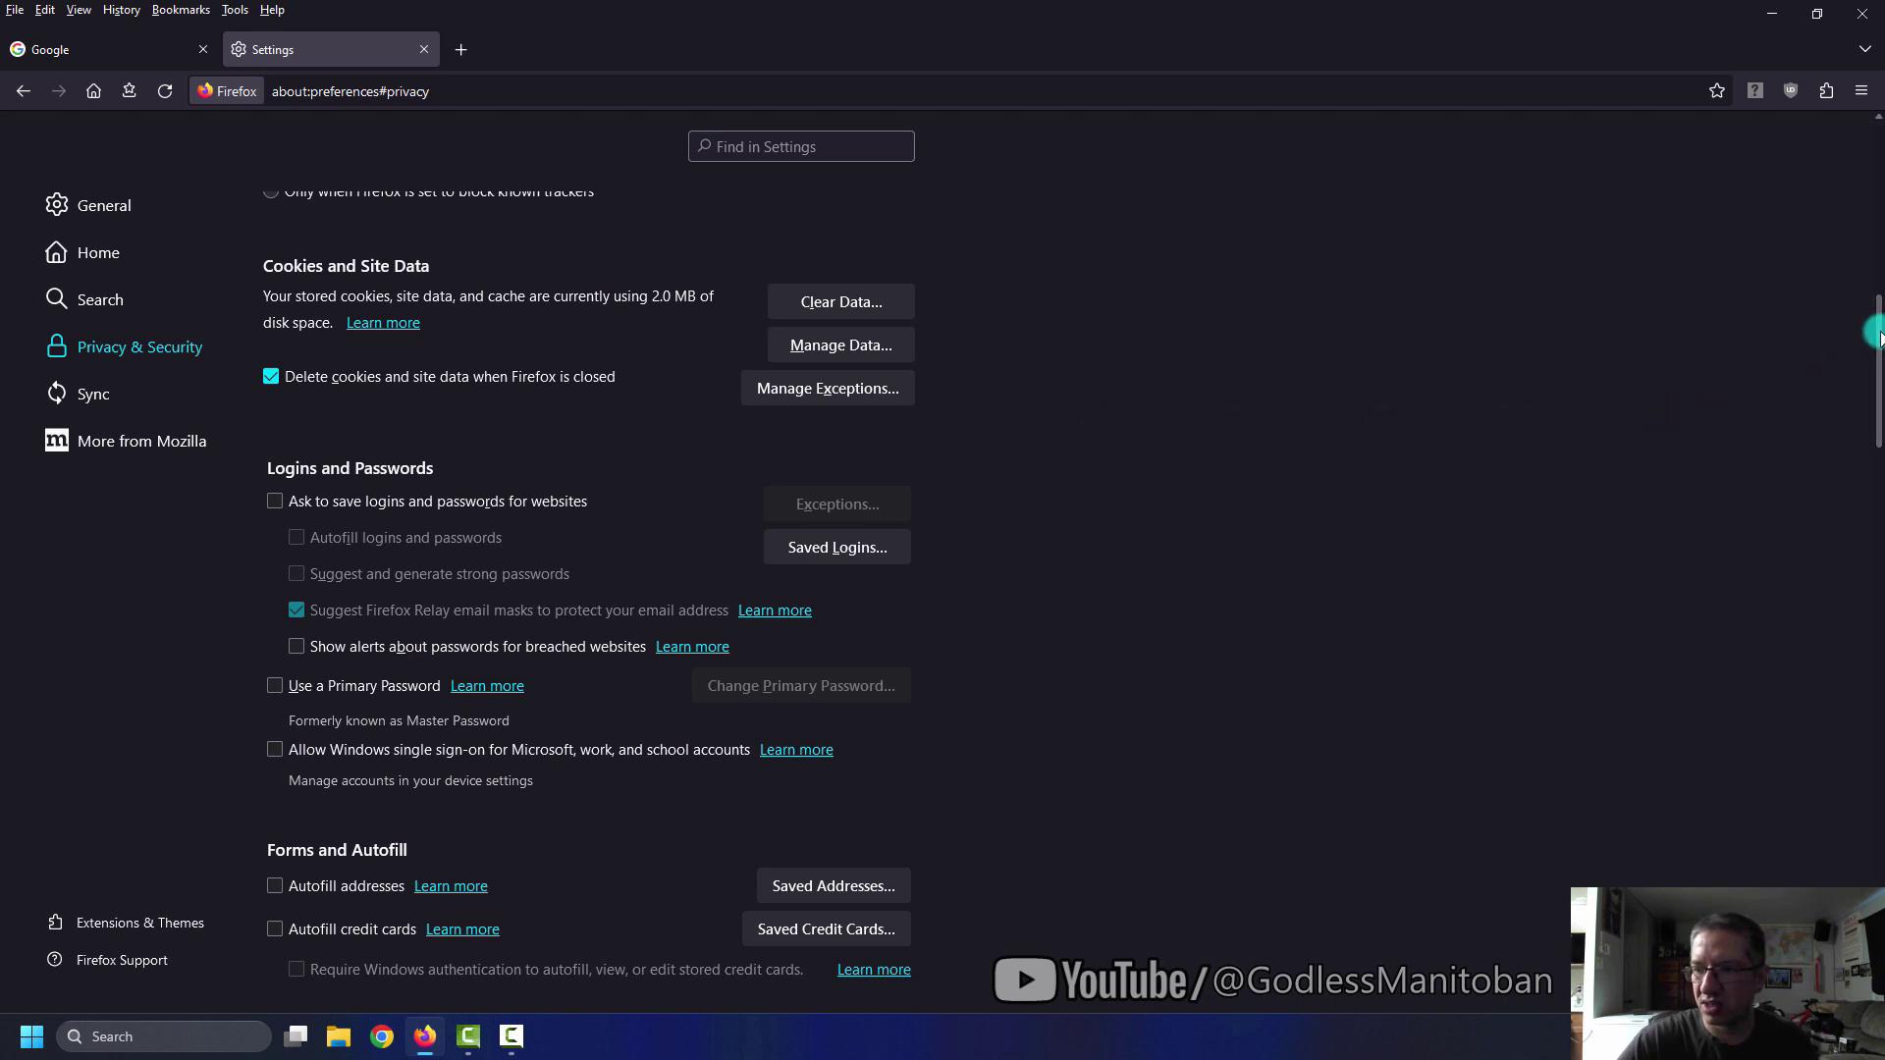
{"action": "left_click_drag", "start_coordinate": [1877, 338], "coordinate": [1876, 387]}
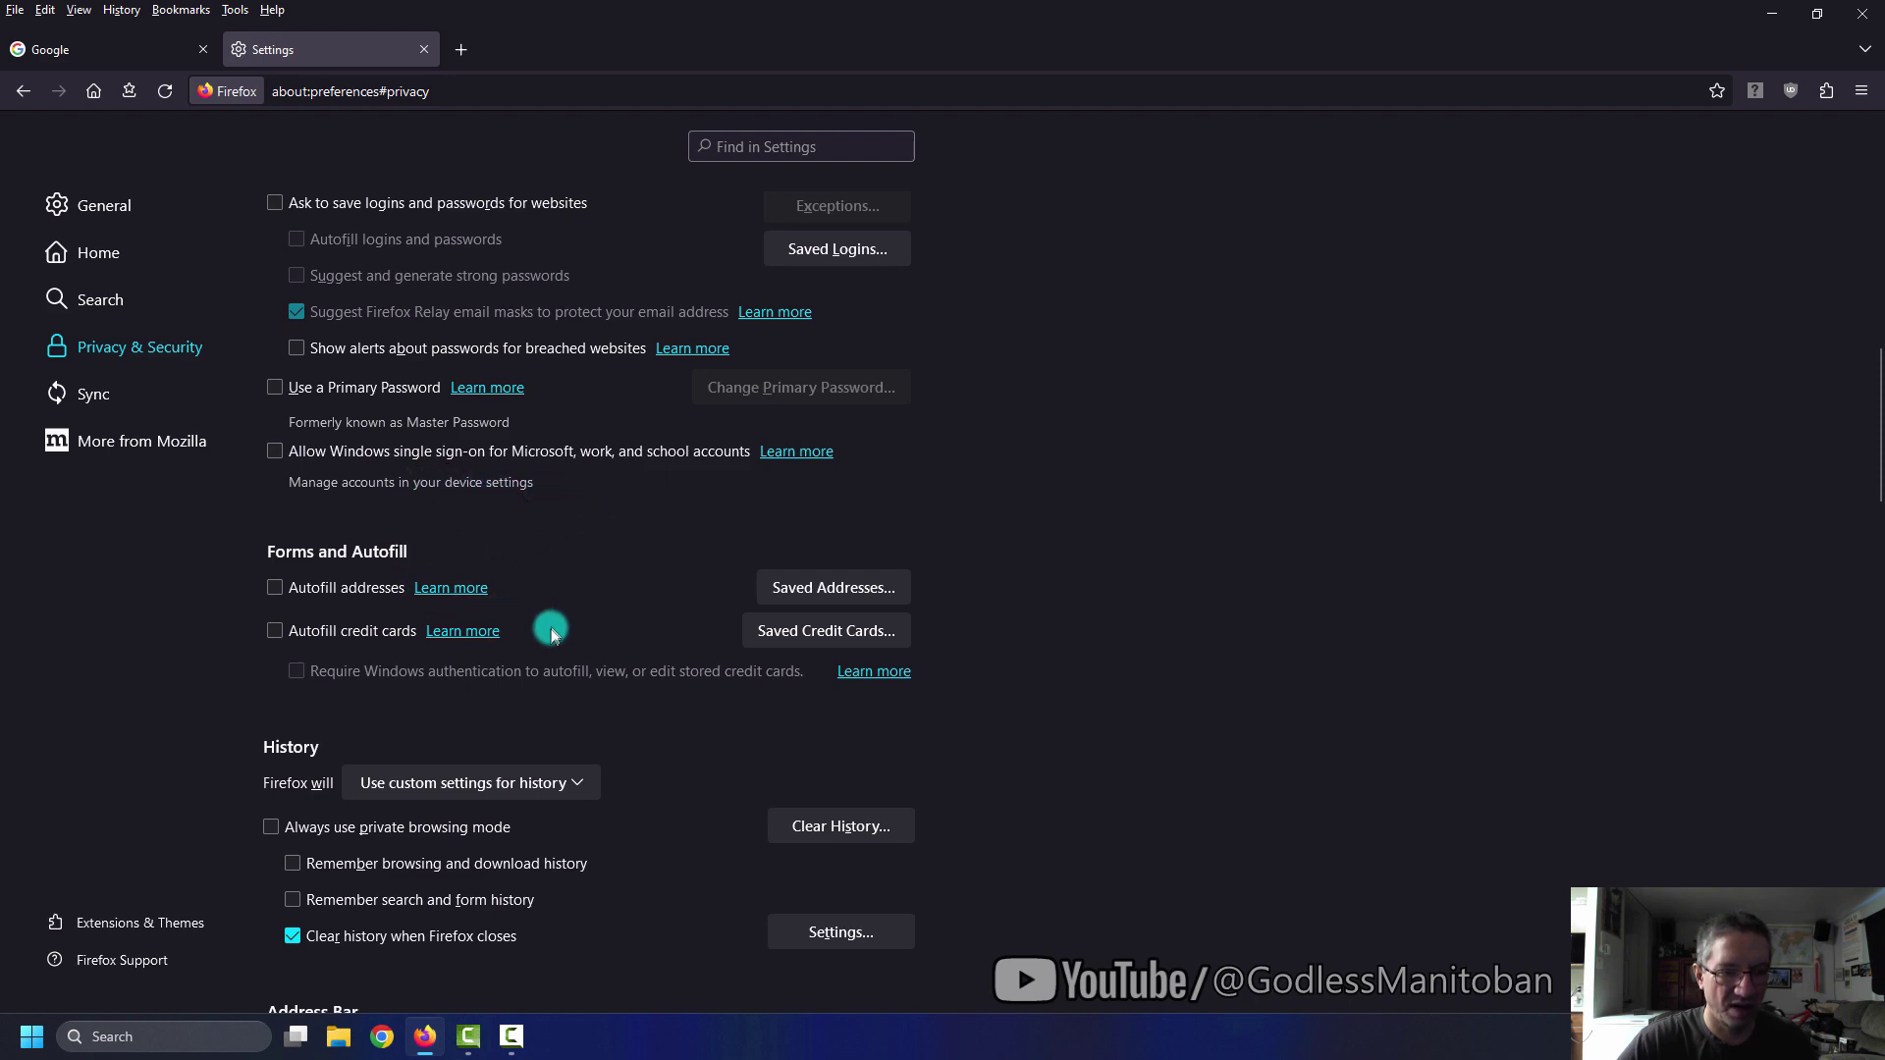
{"action": "left_click_drag", "start_coordinate": [1880, 455], "coordinate": [1880, 548]}
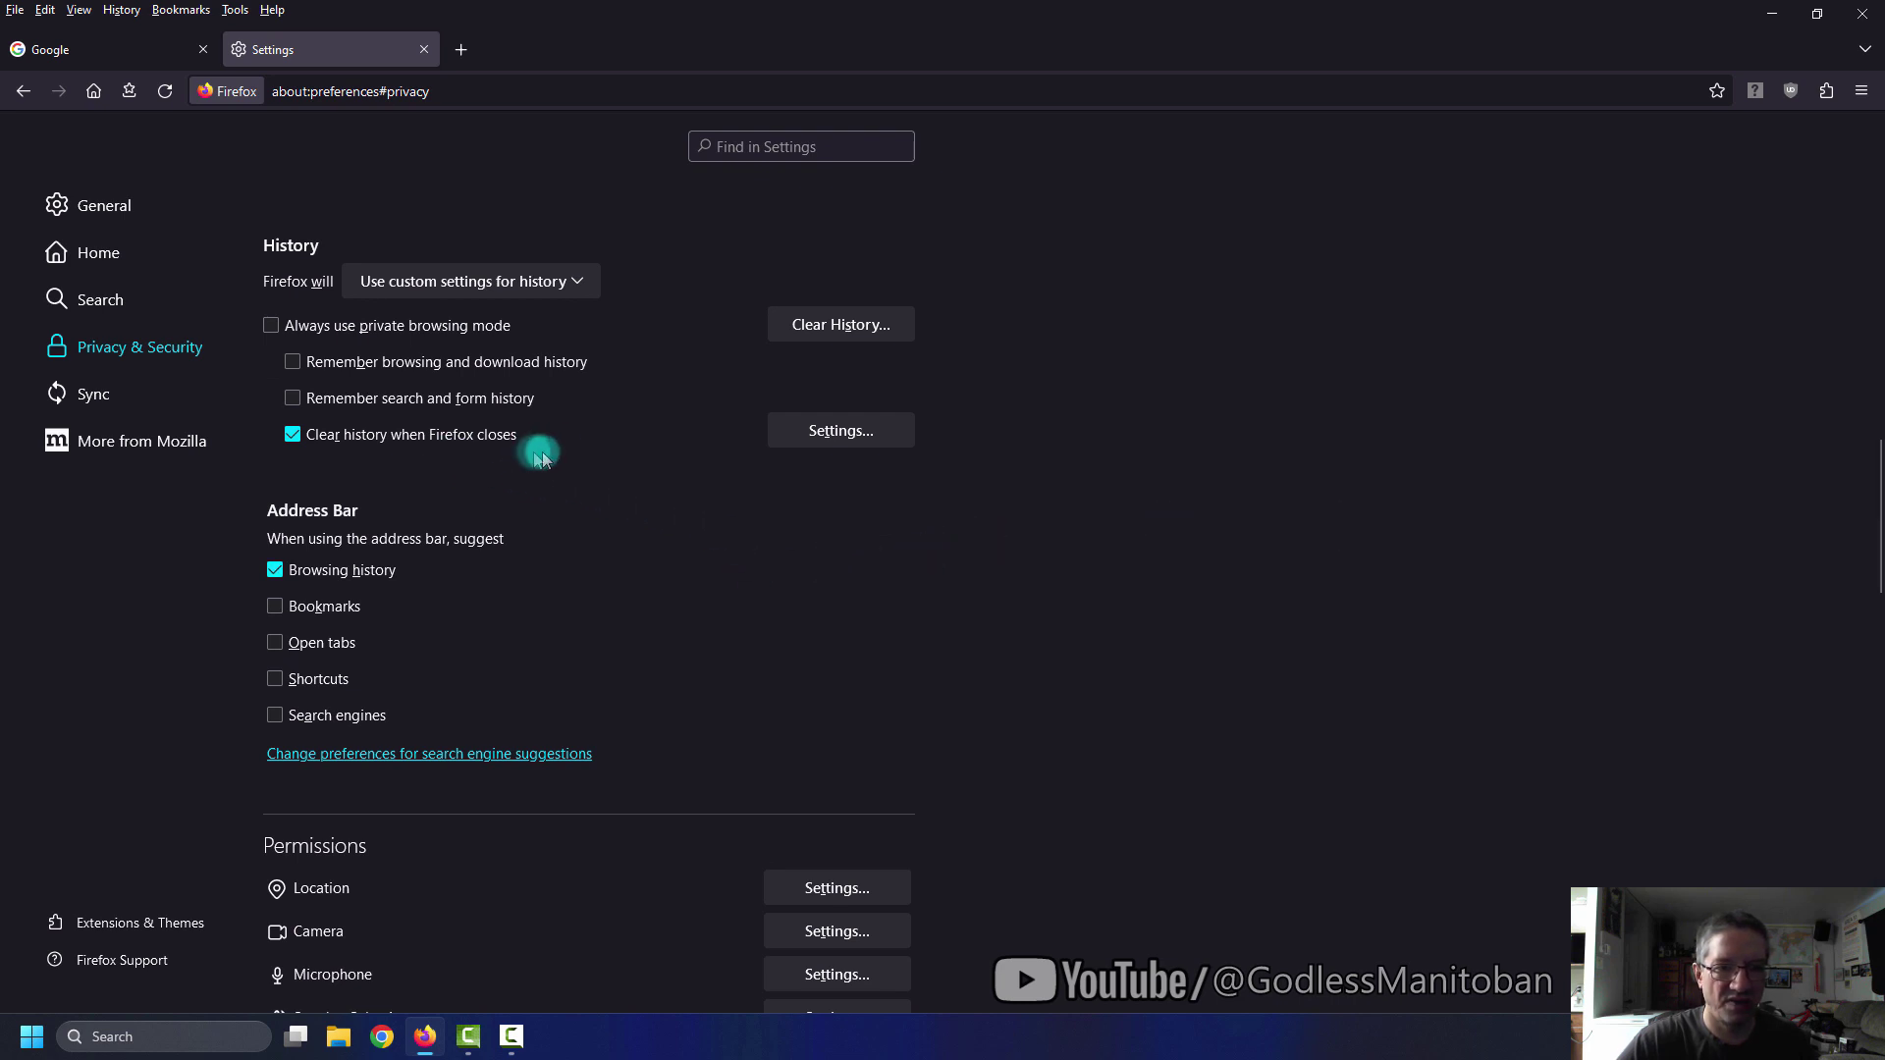
Review the 'Clear history when Firefox closes' settings with every item ticked and confirm with OK
{"action": "left_click", "coordinate": [842, 430]}
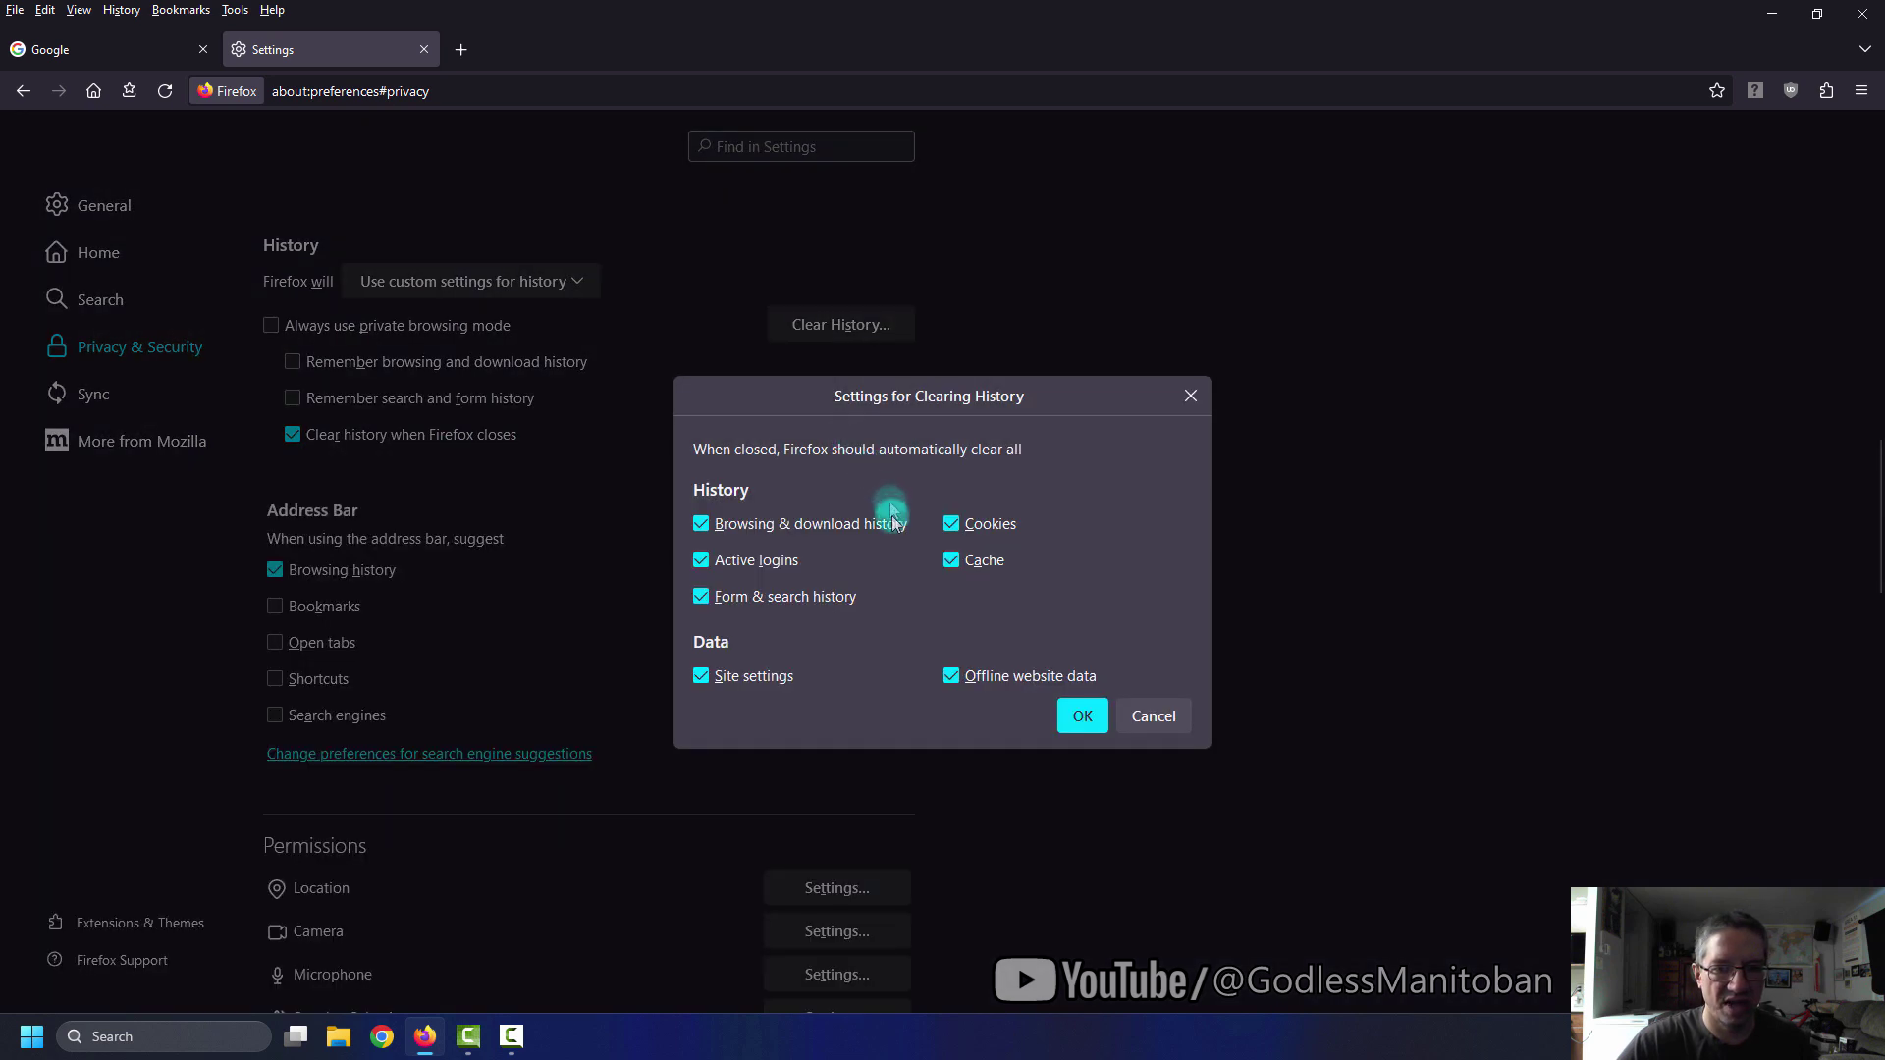
{"action": "left_click", "coordinate": [1087, 716]}
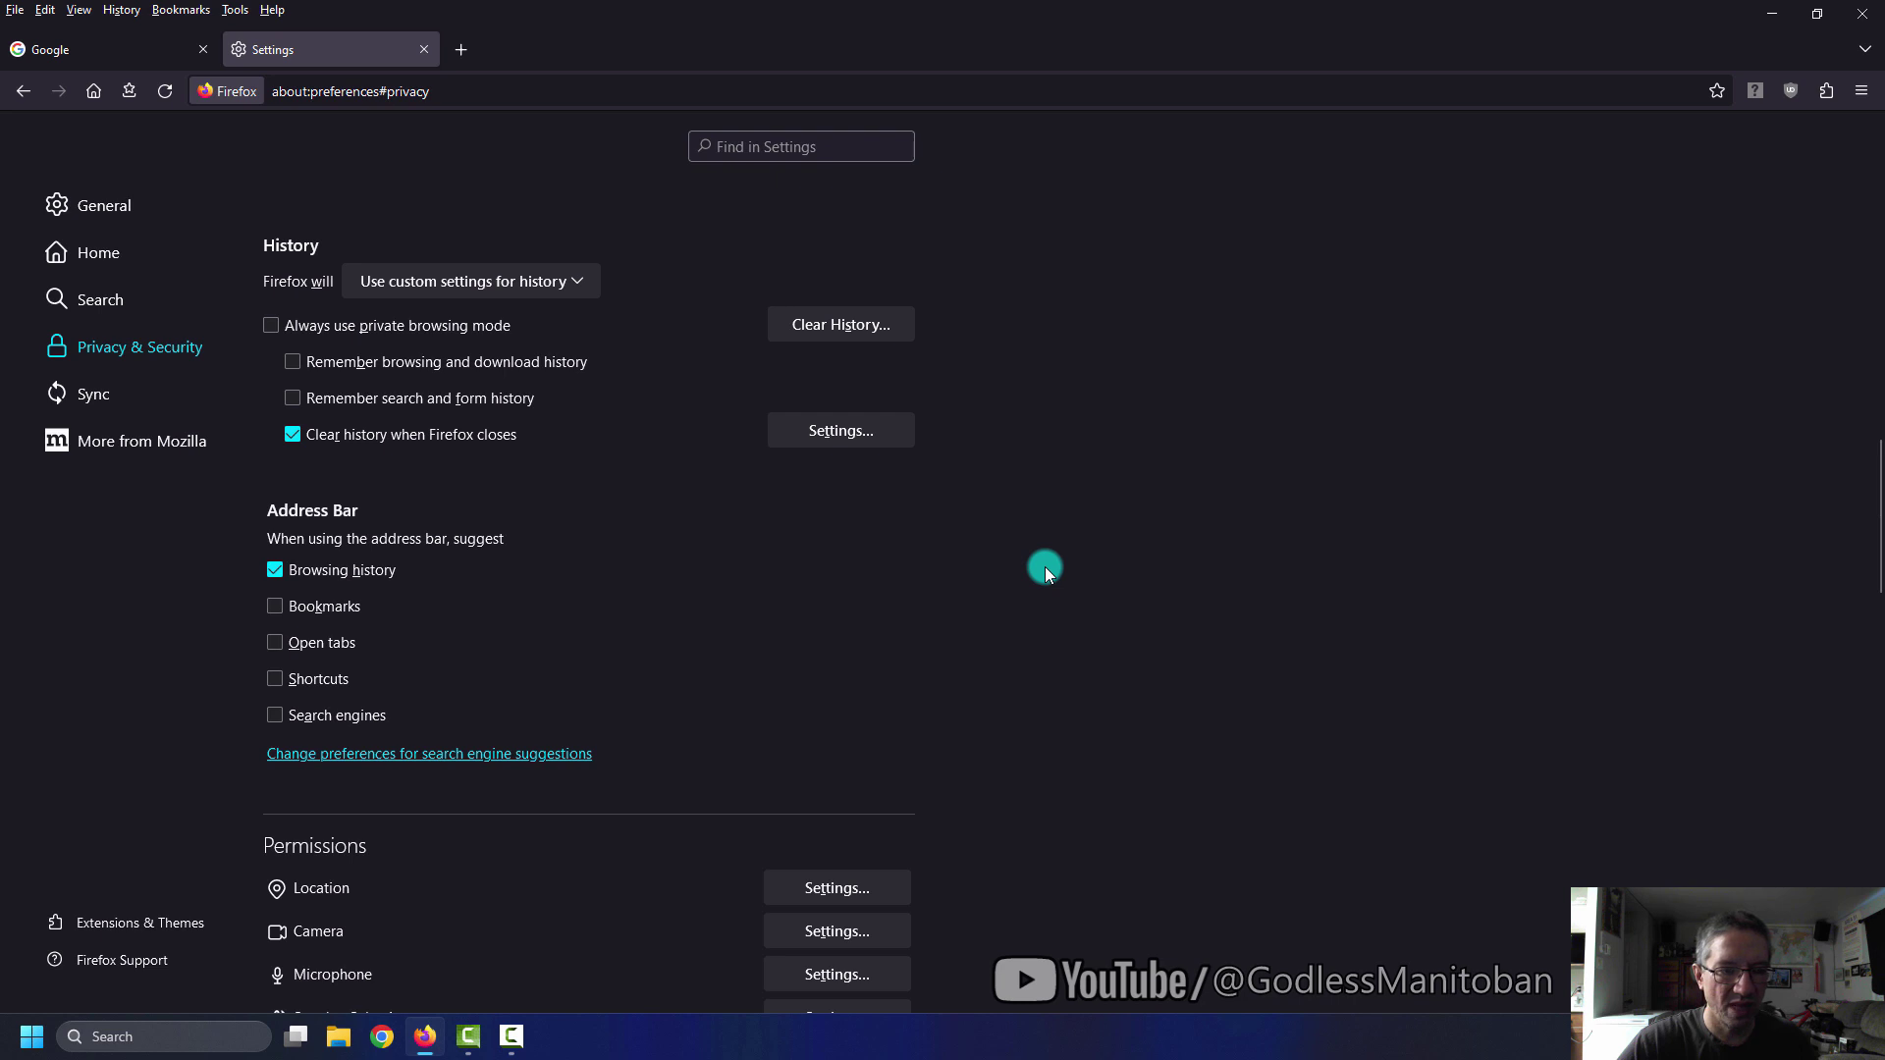
{"action": "scroll", "coordinate": [1044, 568], "scroll_direction": "down", "scroll_amount": 3}
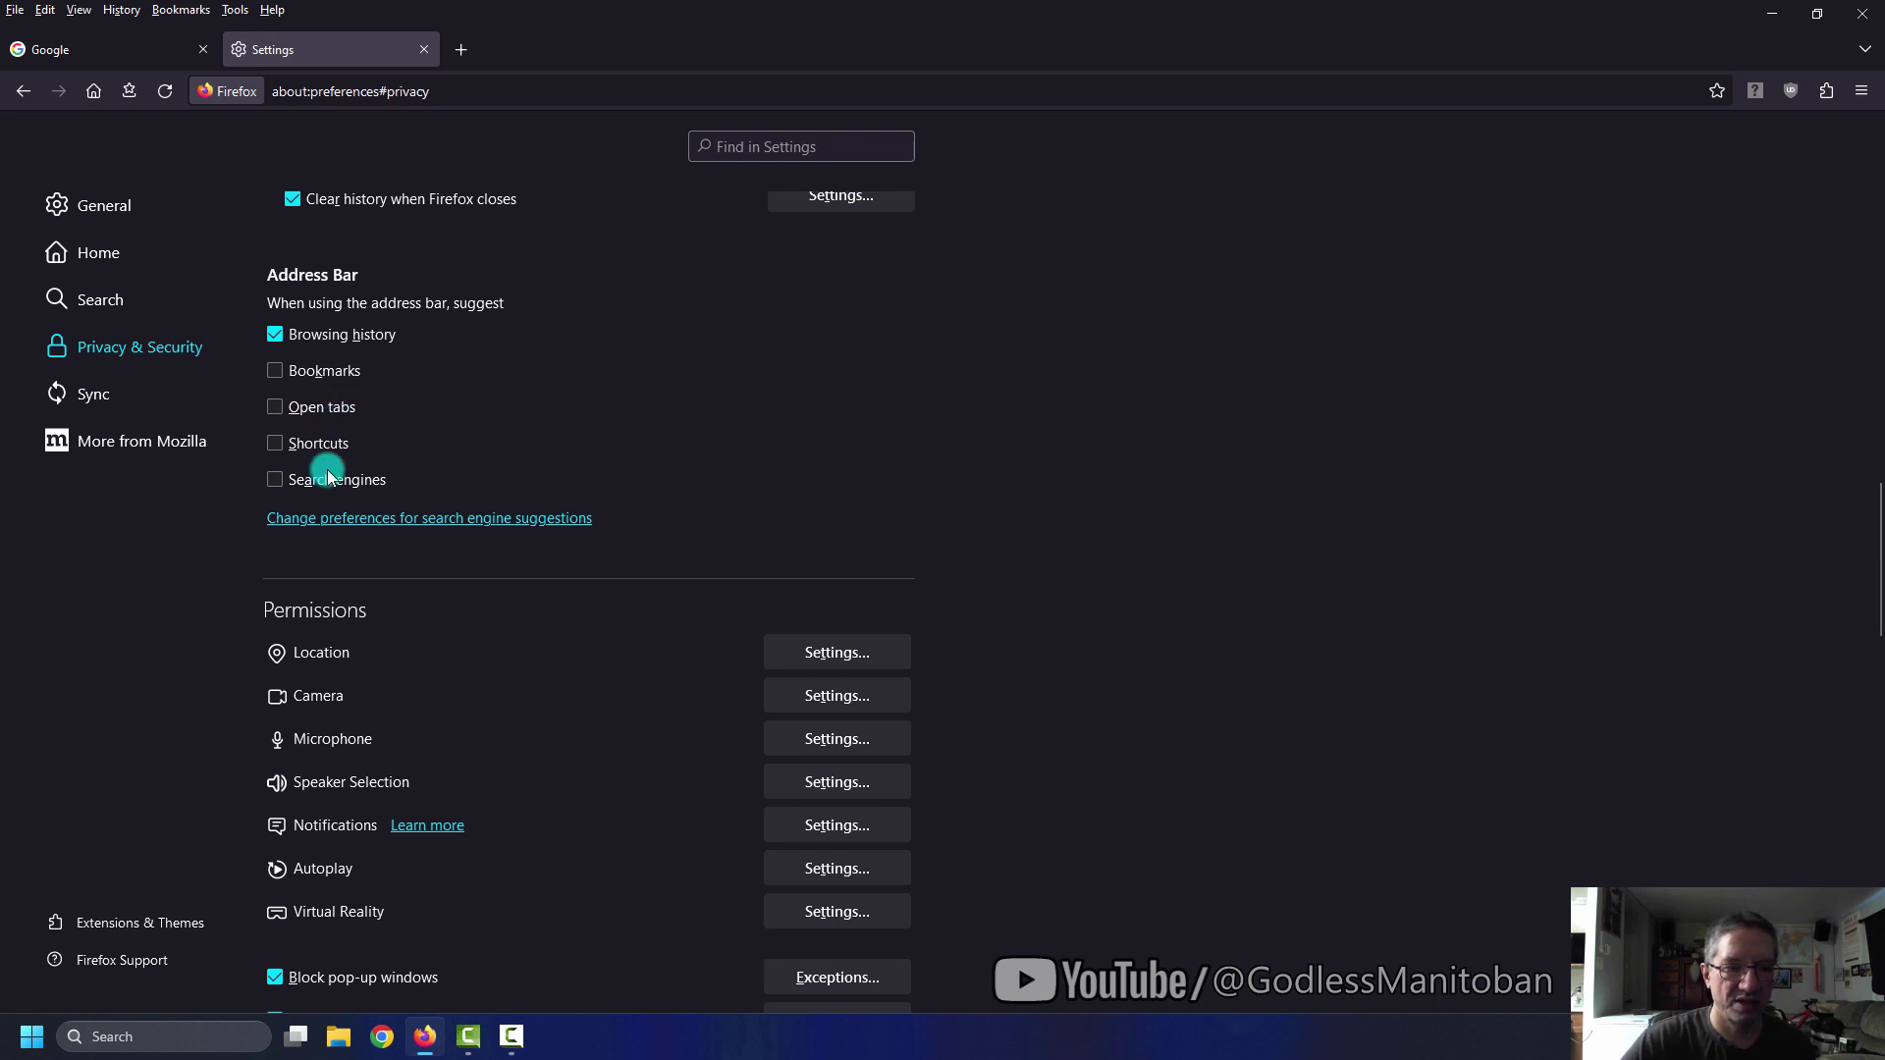
{"action": "left_click_drag", "start_coordinate": [1870, 528], "coordinate": [1873, 589]}
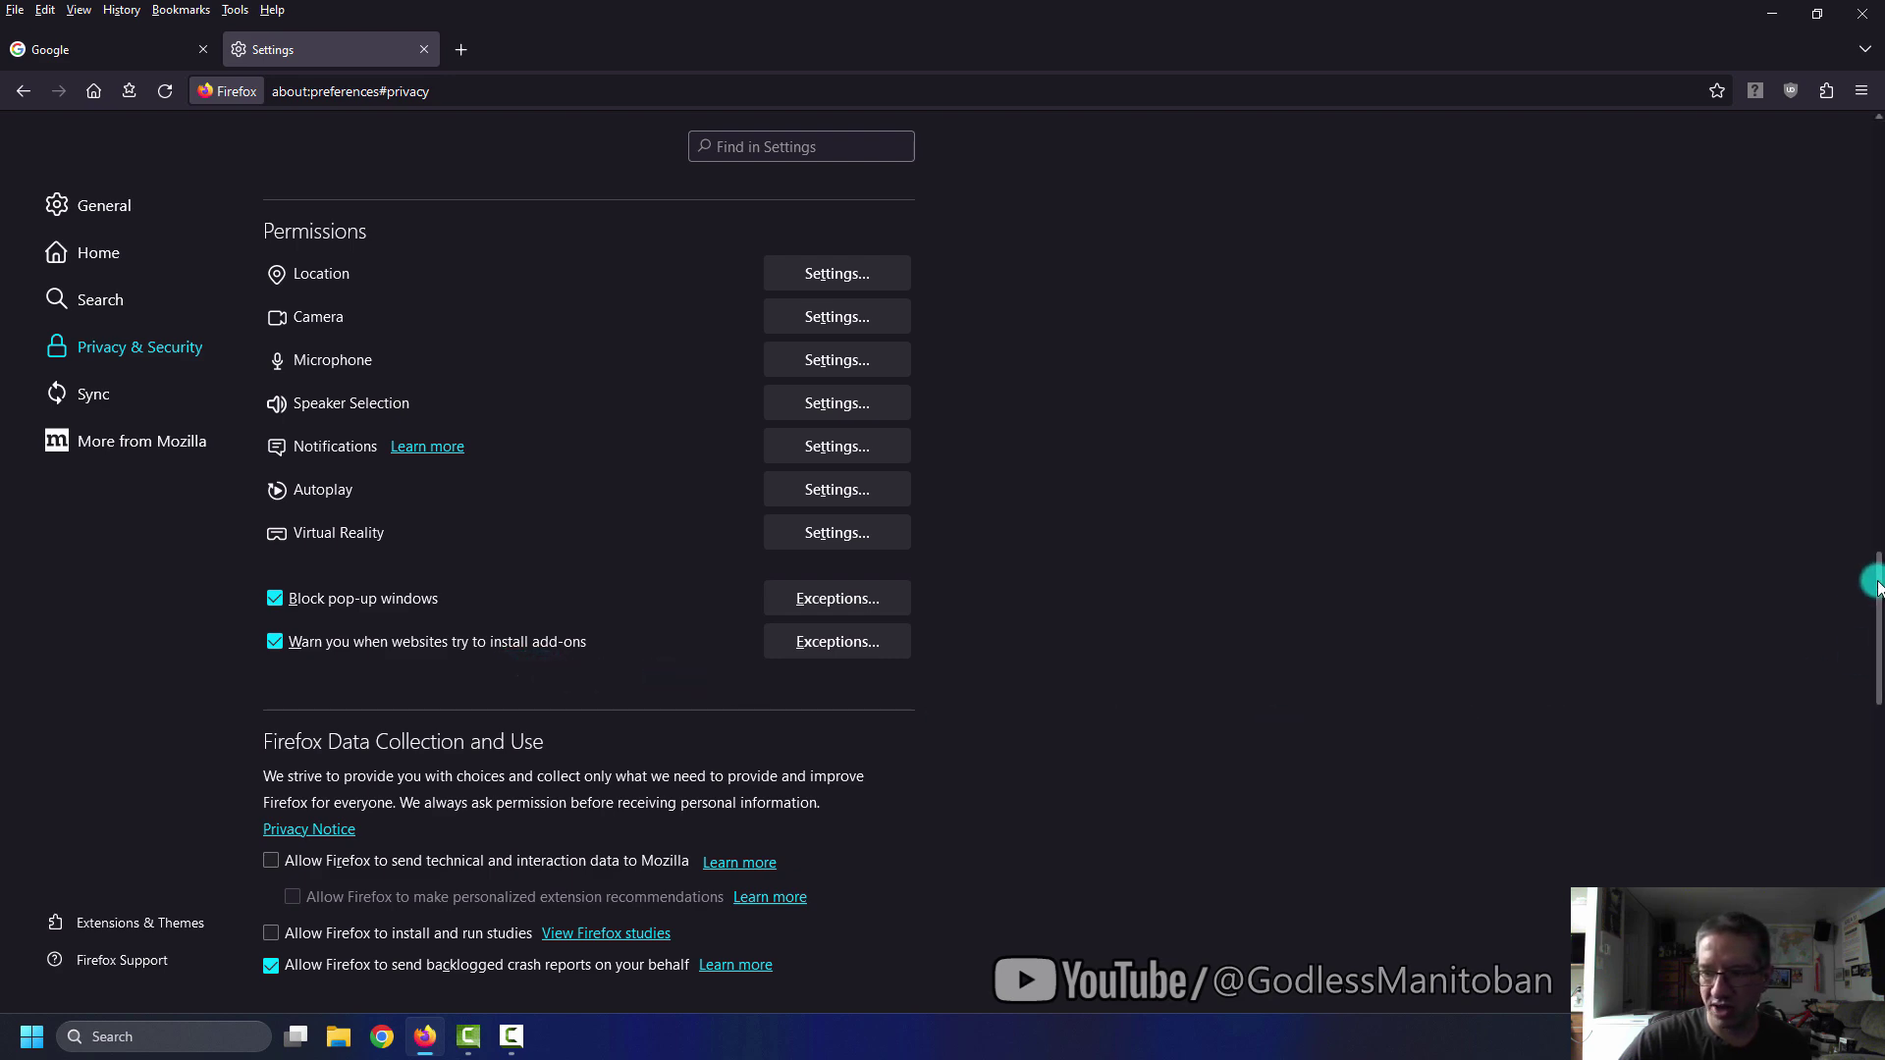
{"action": "left_click_drag", "start_coordinate": [1873, 592], "coordinate": [1875, 680]}
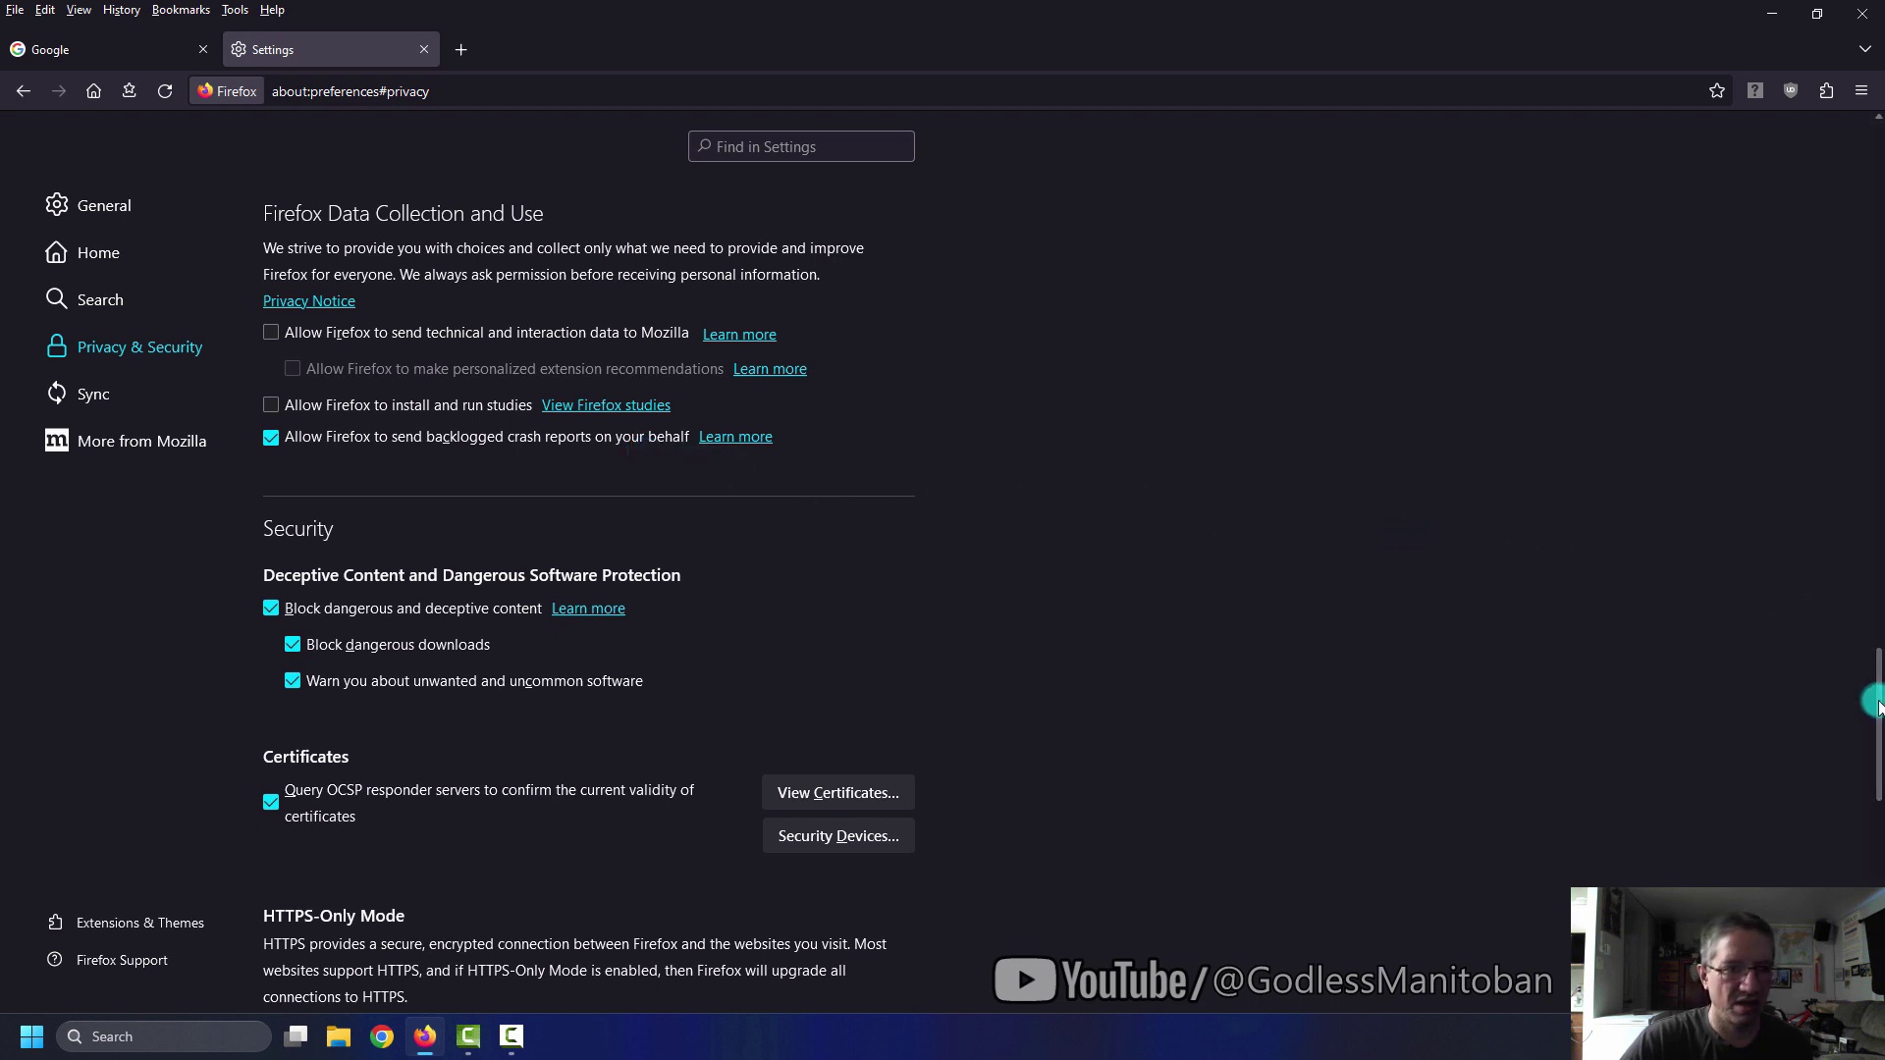
{"action": "left_click_drag", "start_coordinate": [1875, 708], "coordinate": [1874, 749]}
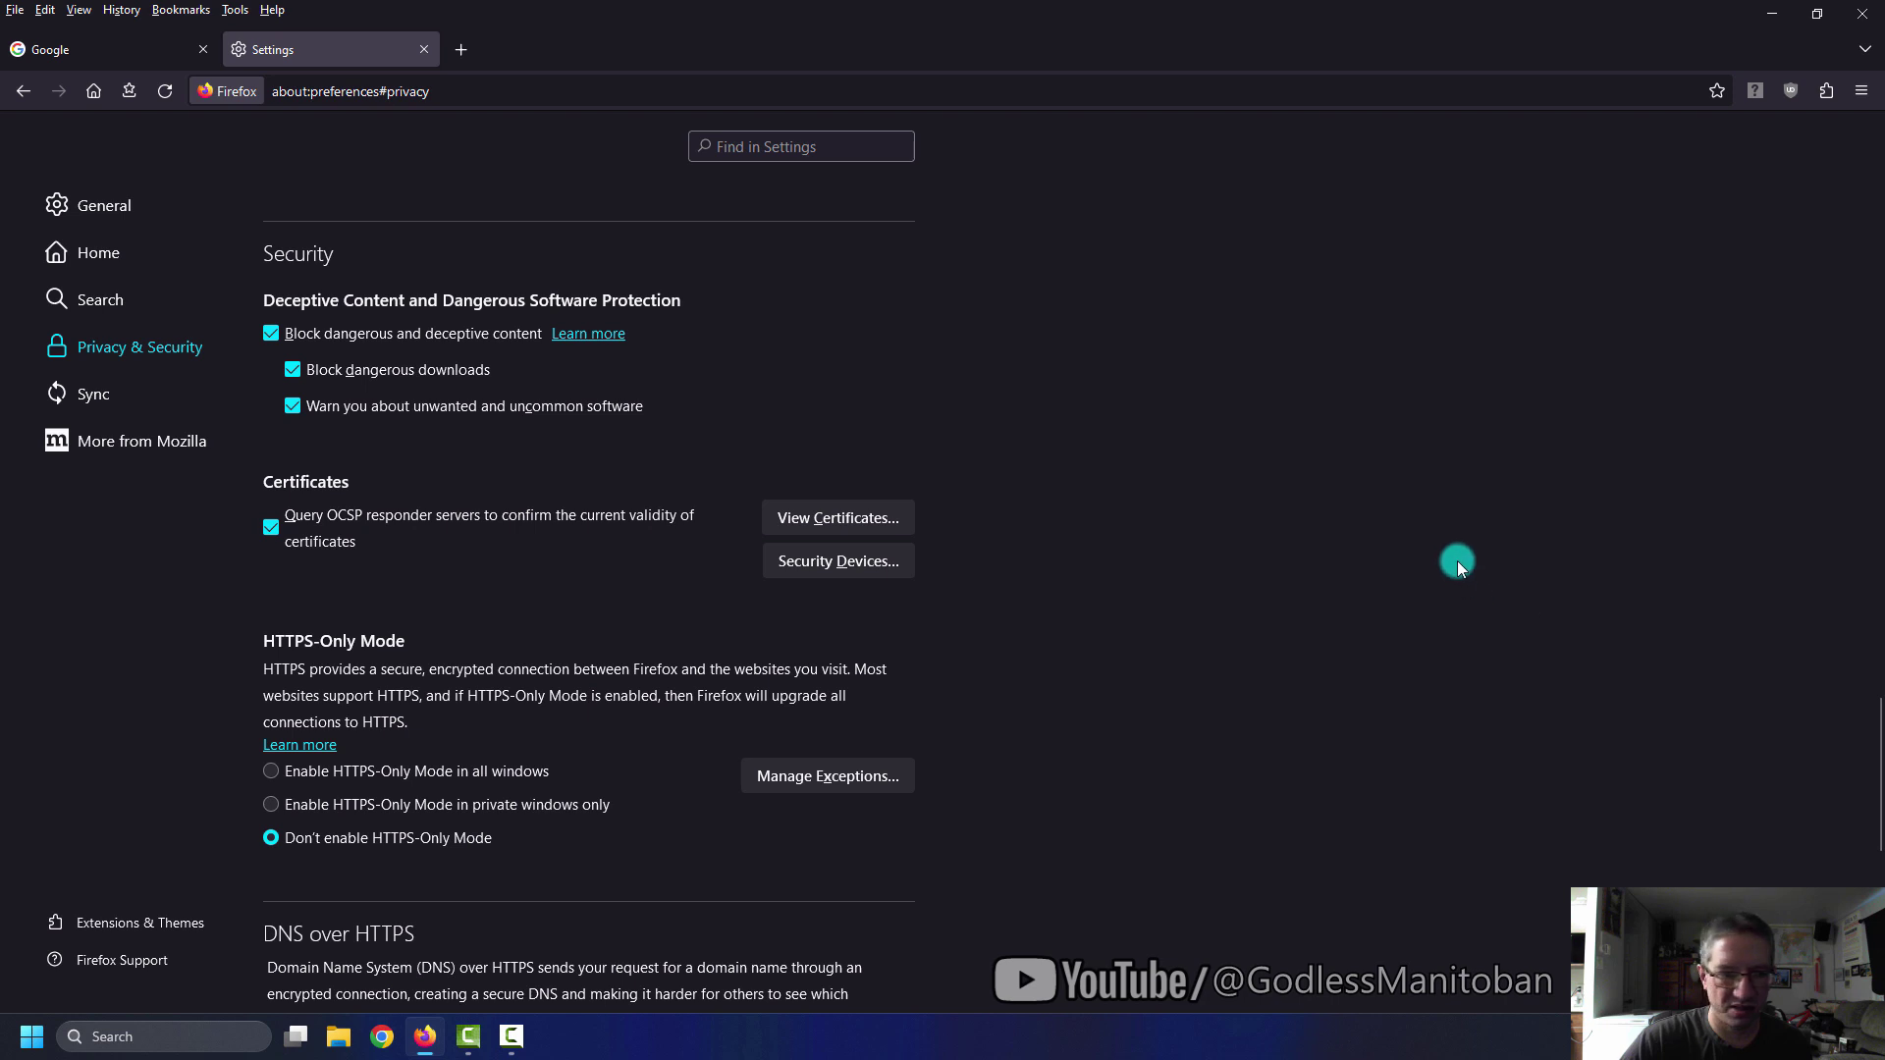
{"action": "scroll", "coordinate": [1456, 561], "scroll_direction": "down", "scroll_amount": 3}
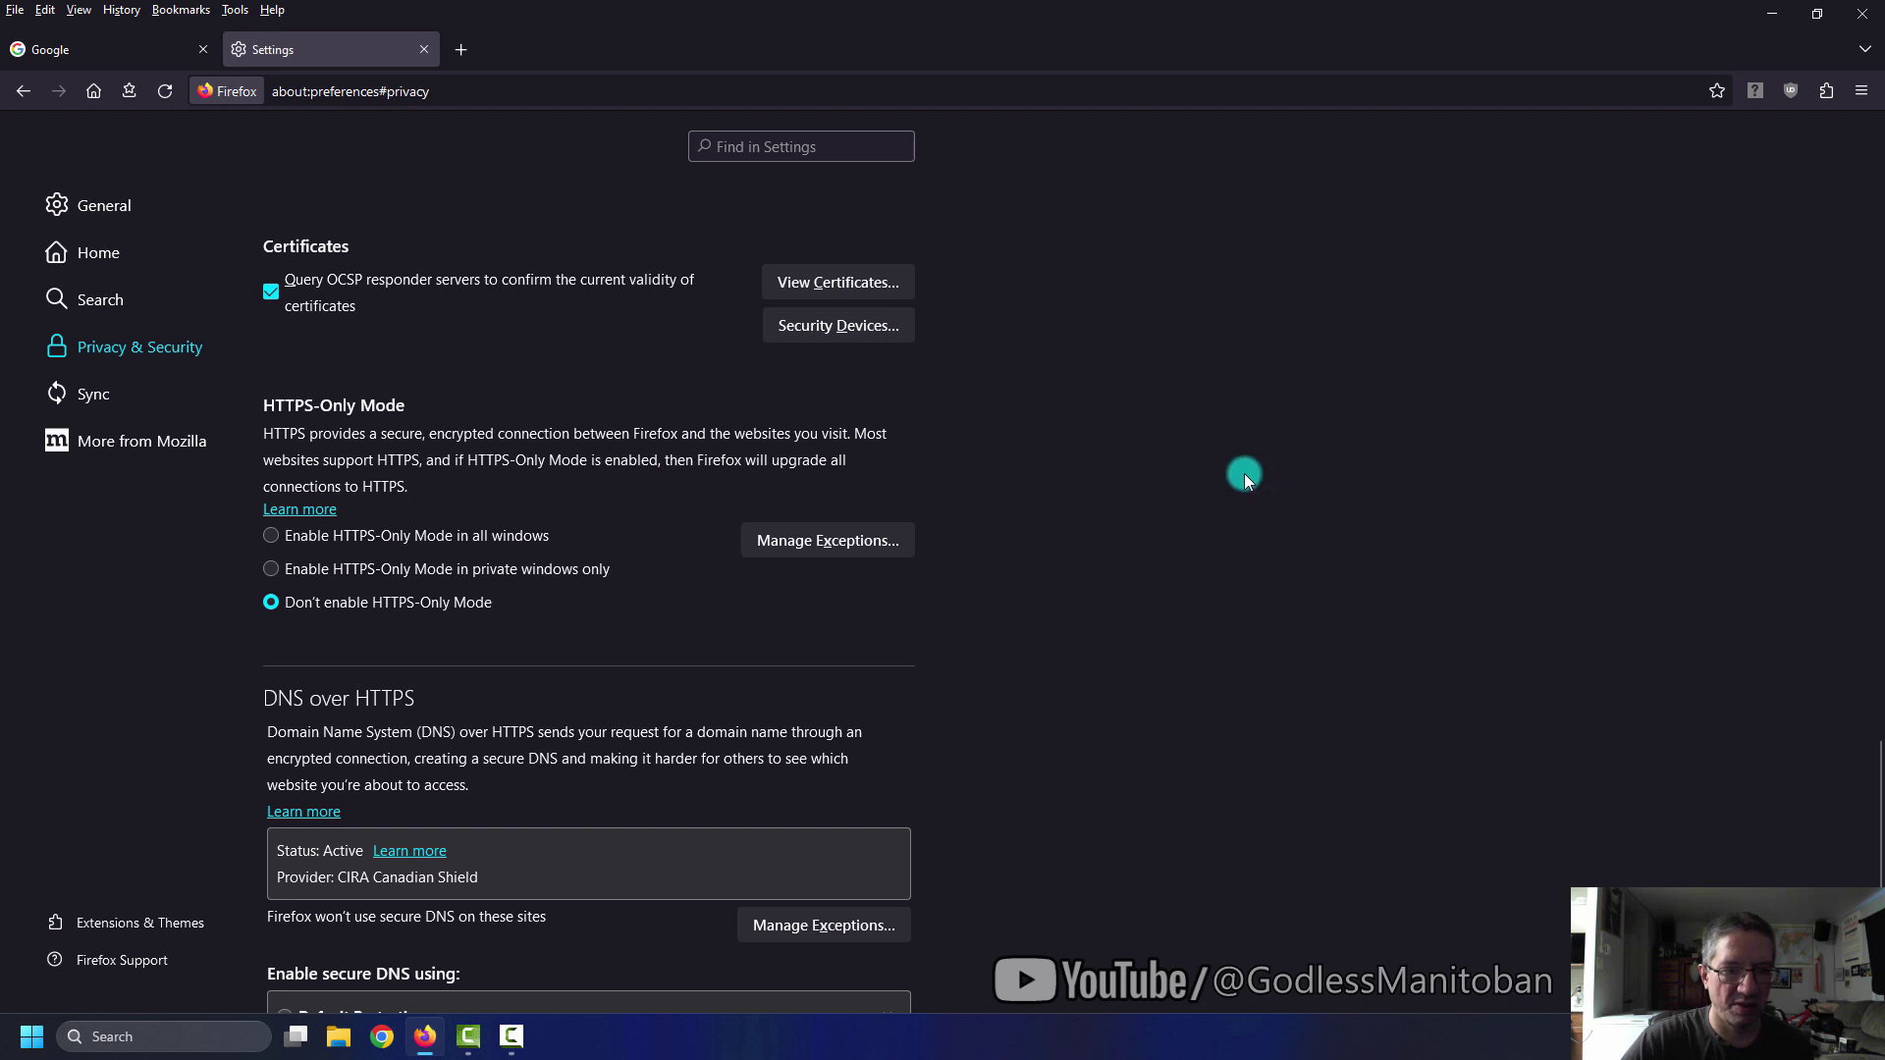
{"action": "scroll", "coordinate": [1245, 474], "scroll_direction": "down", "scroll_amount": 3}
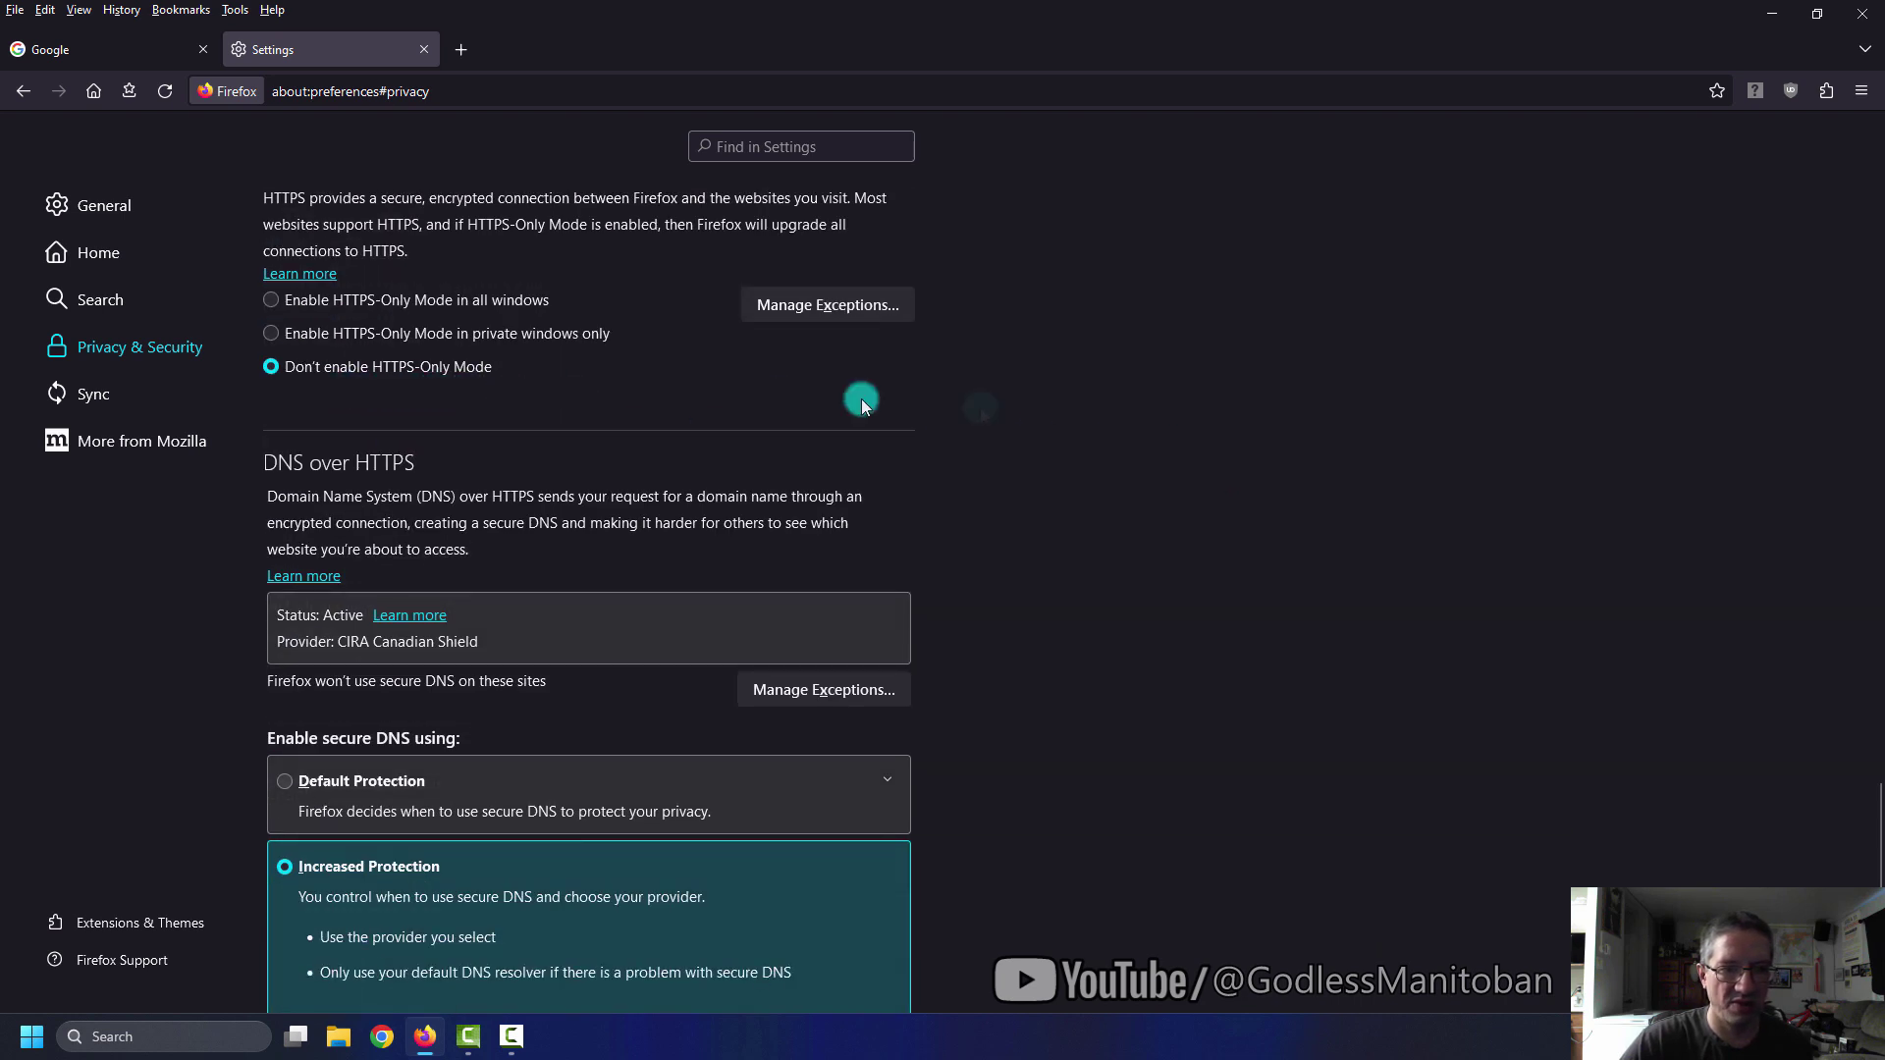
{"action": "scroll", "coordinate": [1106, 412], "scroll_direction": "down", "scroll_amount": 3}
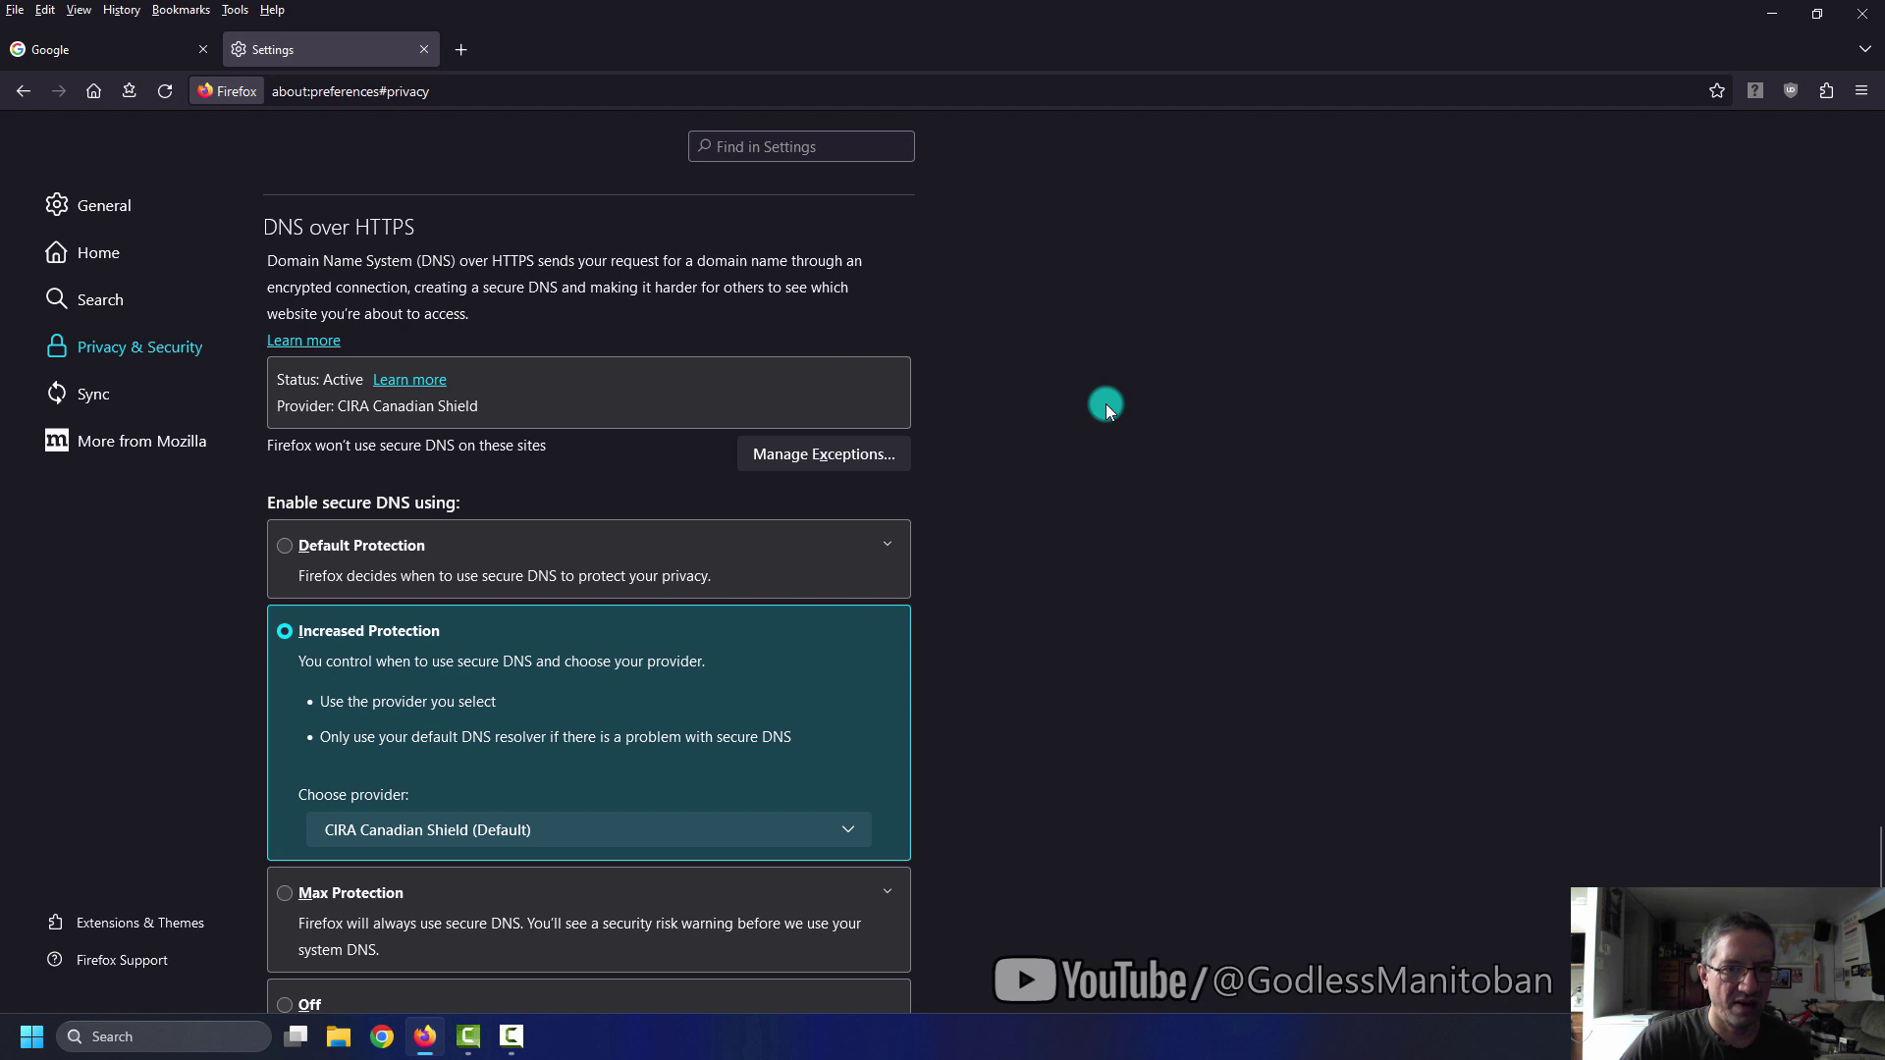
{"action": "scroll", "coordinate": [1105, 404], "scroll_direction": "down", "scroll_amount": 2}
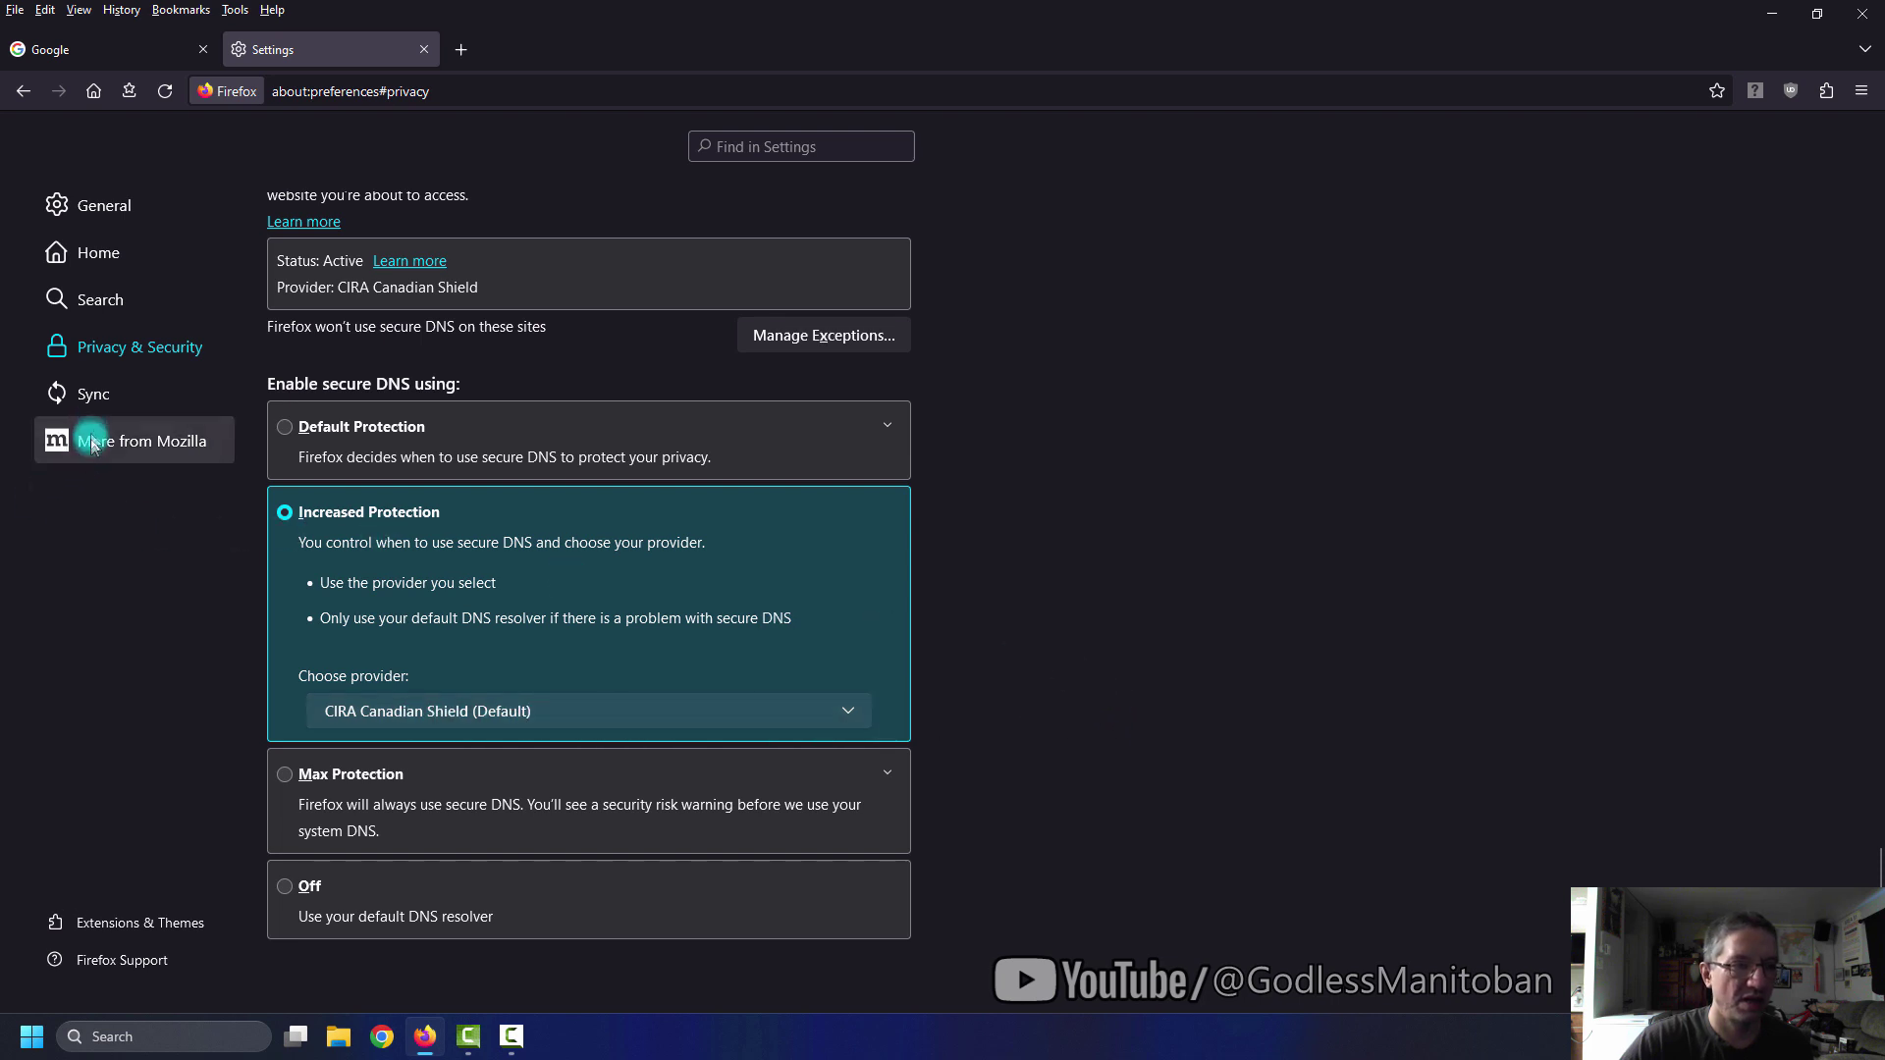
{"action": "left_click", "coordinate": [88, 394]}
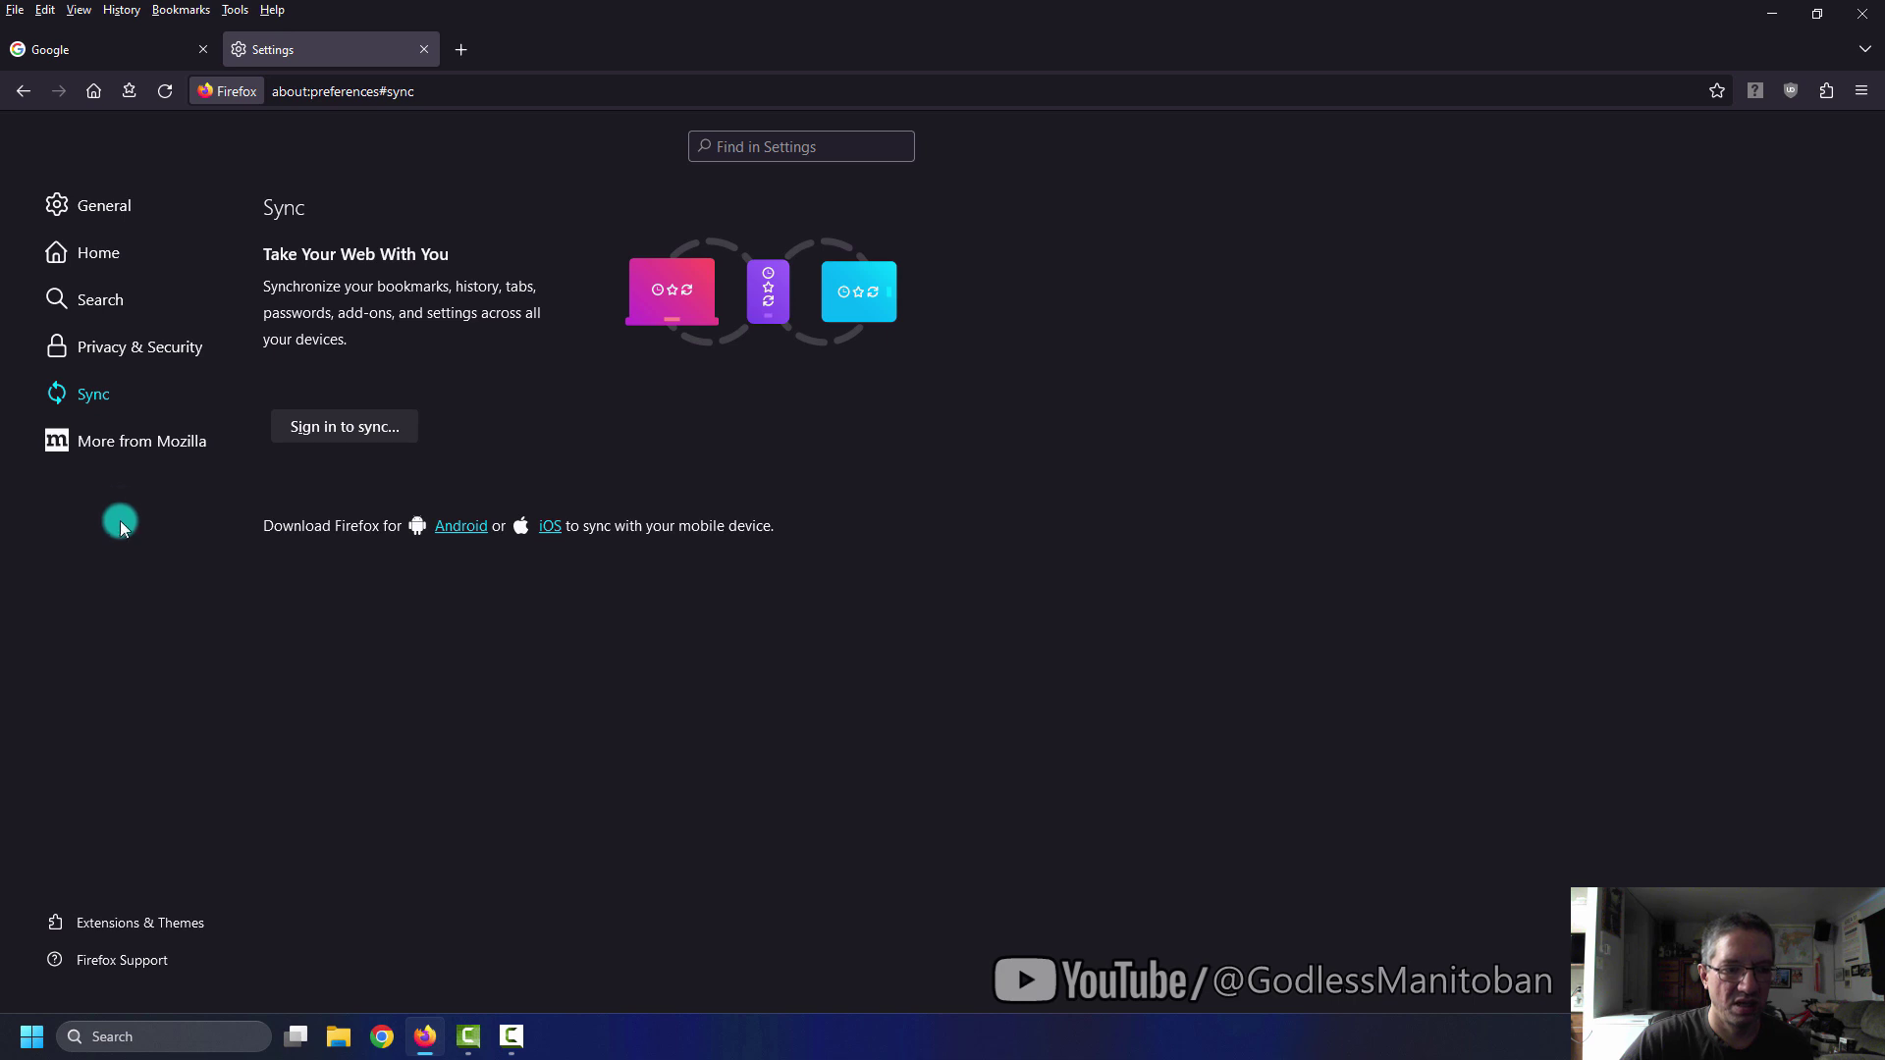
Switch the settings view to the More from Mozilla section
{"action": "left_click", "coordinate": [135, 441]}
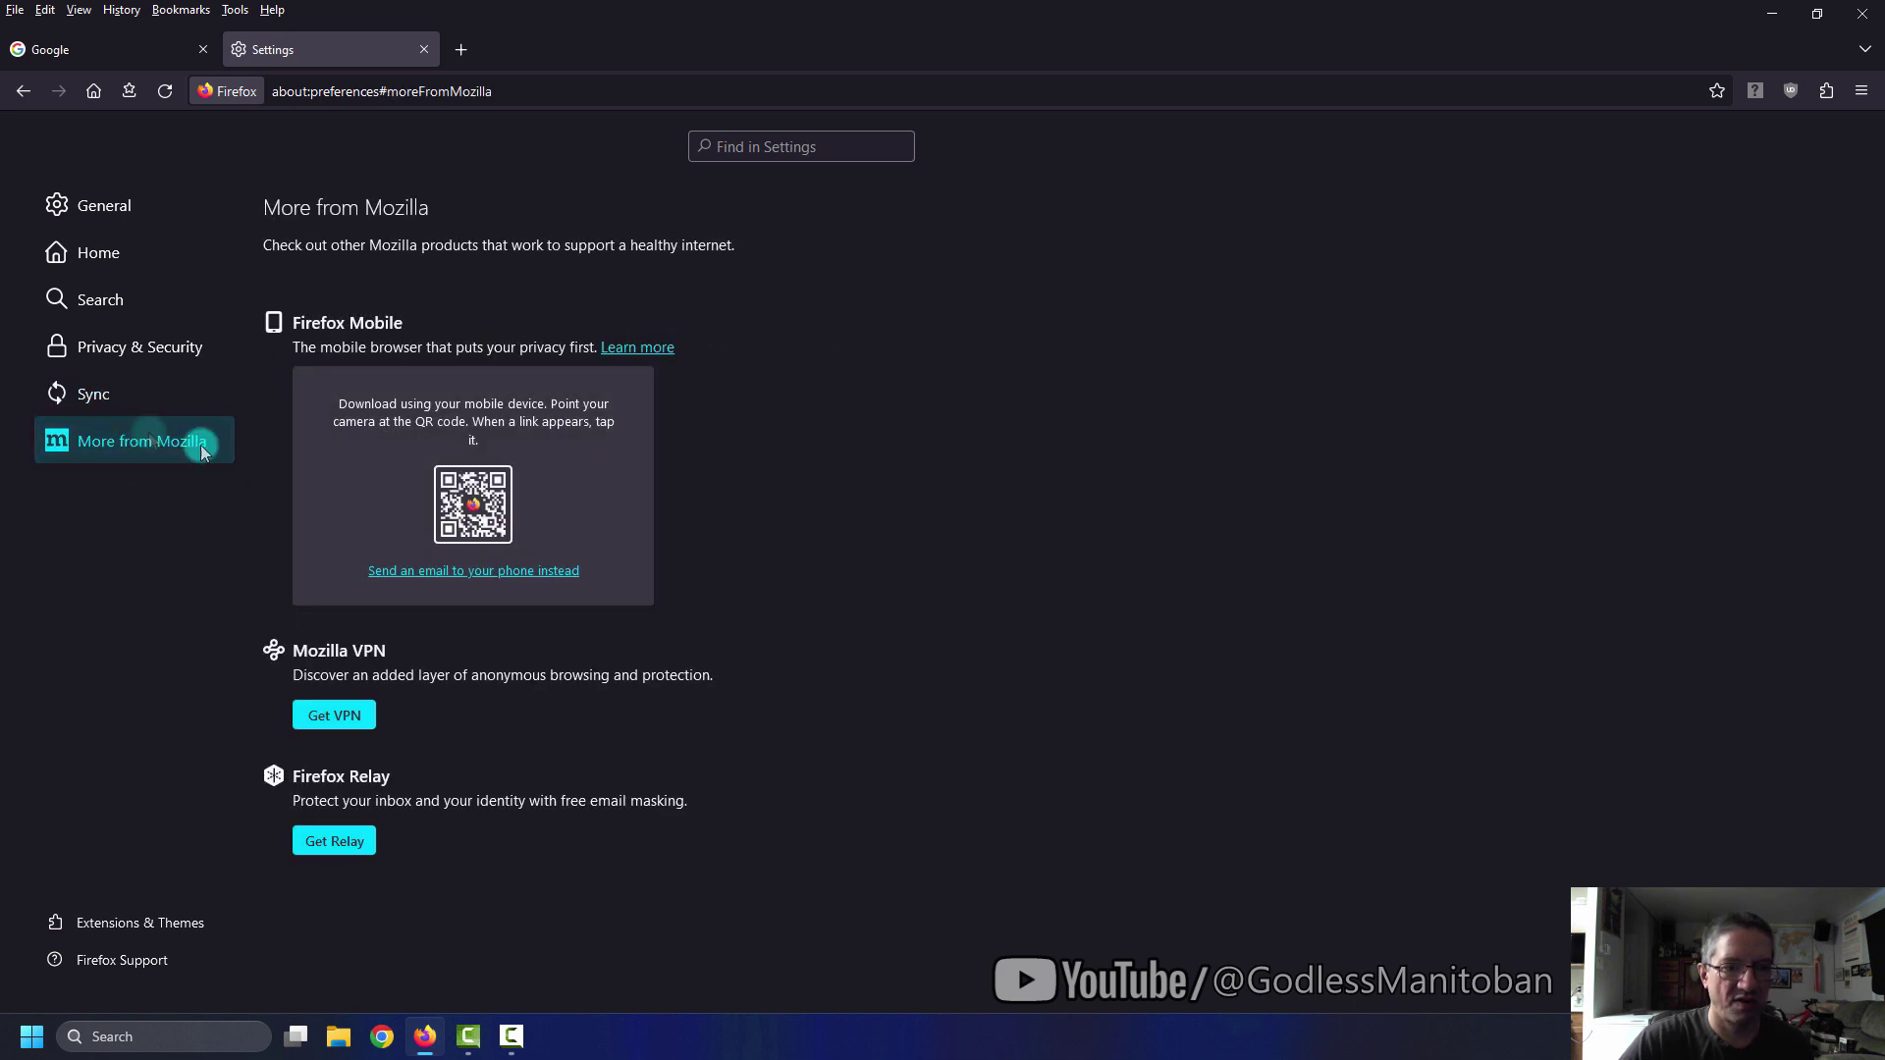